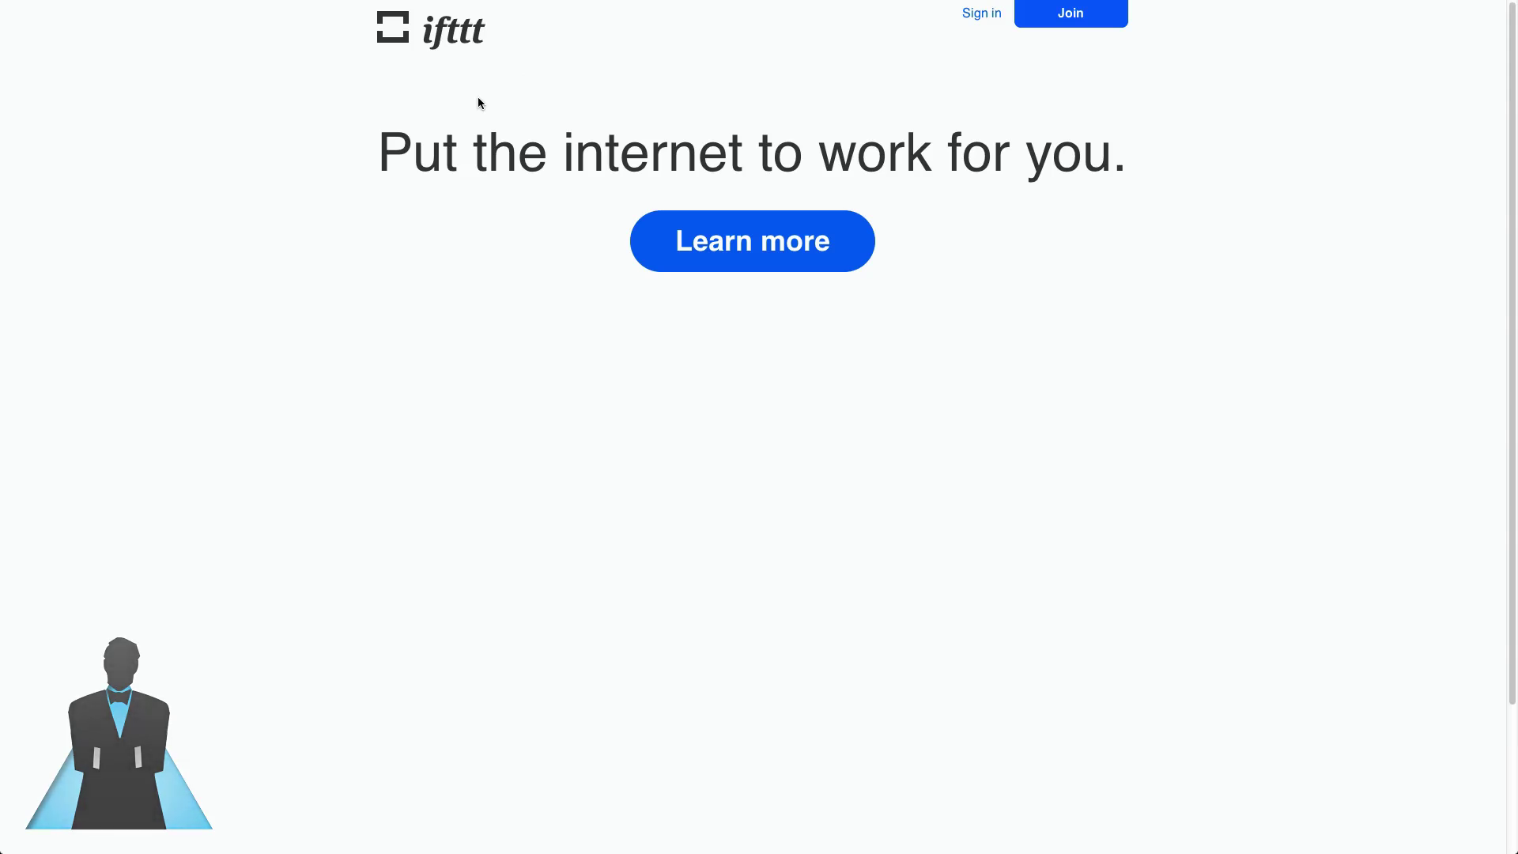
Read through the About ifttt page covering tasks, triggers, actions, channels and recipes
{"action": "left_click", "coordinate": [799, 230]}
{"action": "scroll", "coordinate": [800, 237], "scroll_direction": "down", "scroll_amount": 6}
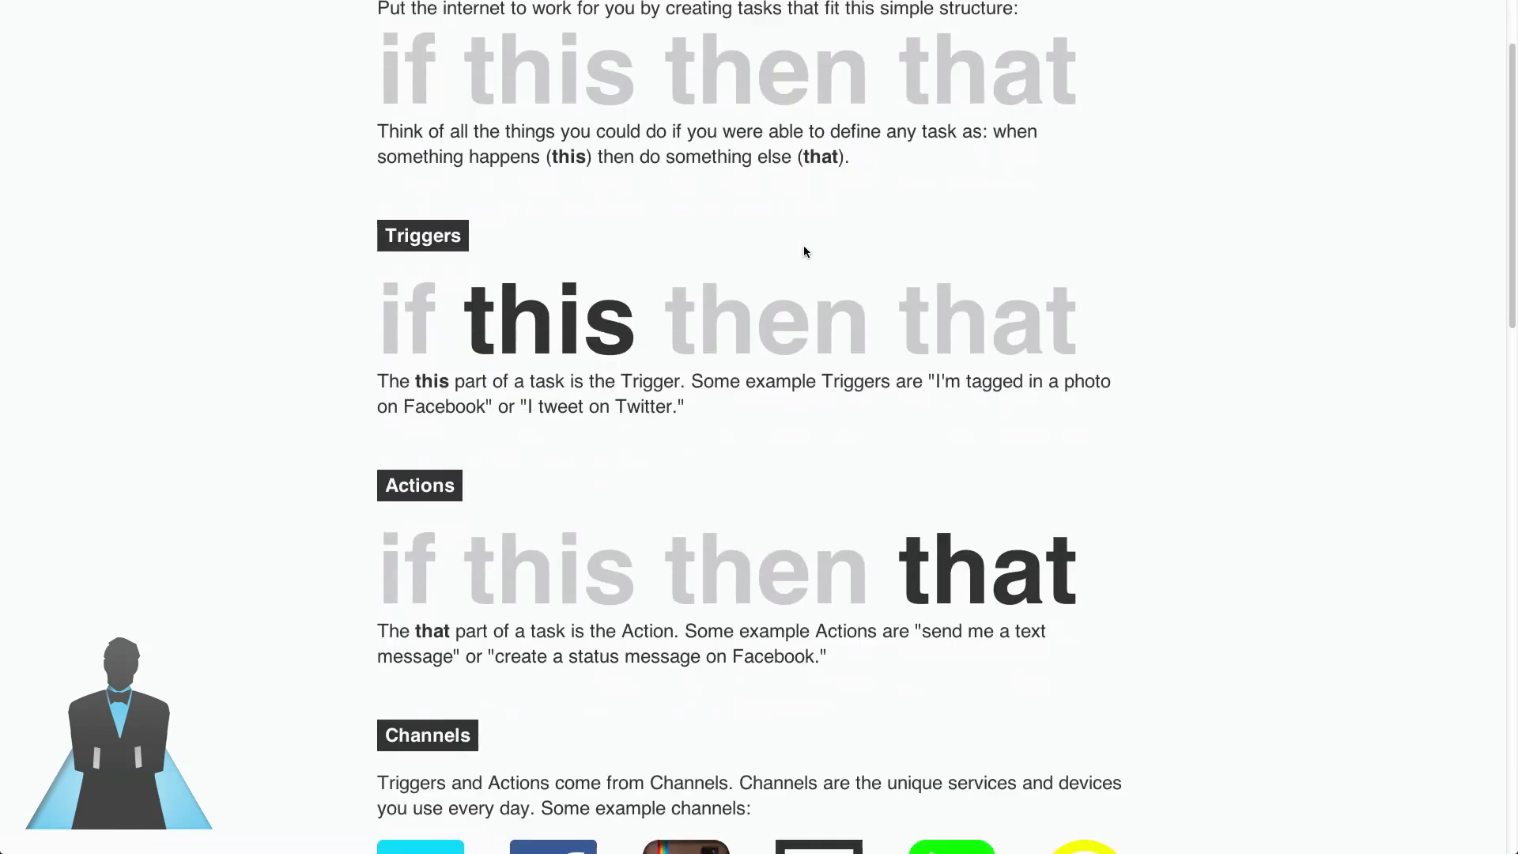
{"action": "scroll", "coordinate": [789, 243], "scroll_direction": "down", "scroll_amount": 1}
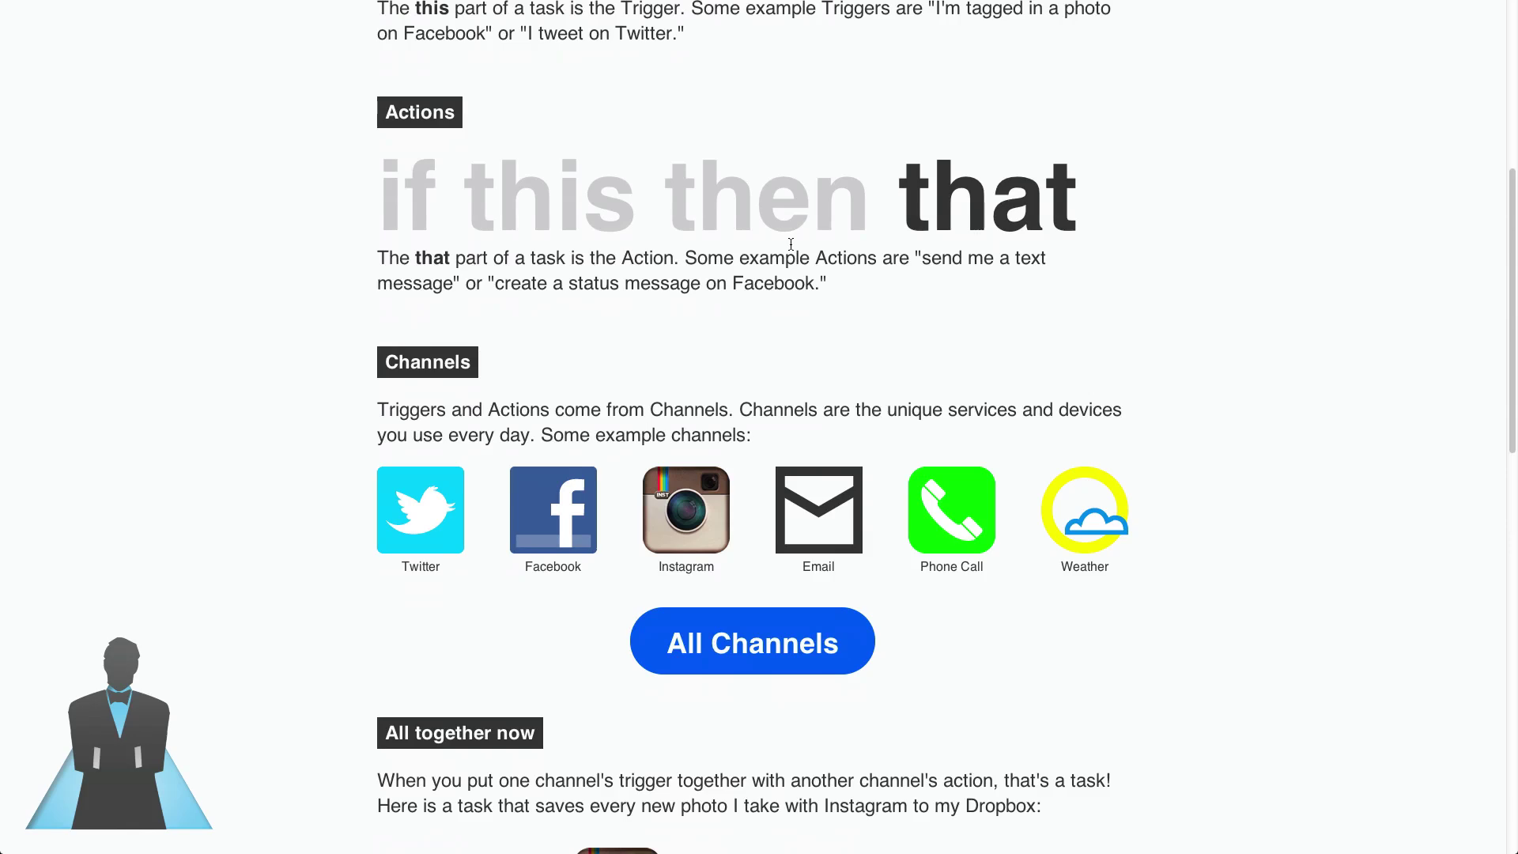
{"action": "scroll", "coordinate": [784, 239], "scroll_direction": "up", "scroll_amount": 6}
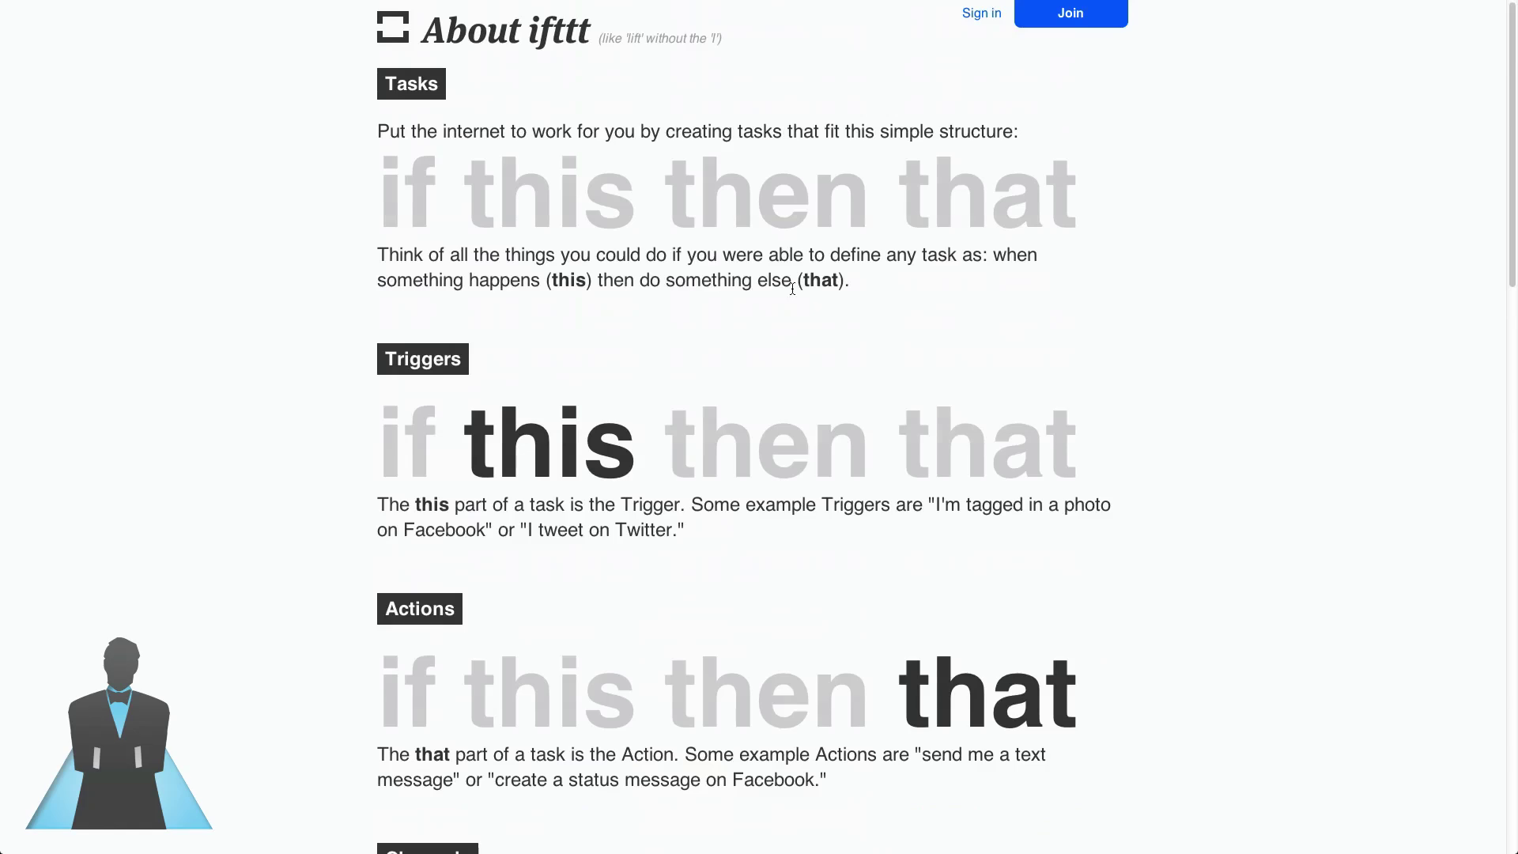
{"action": "scroll", "coordinate": [792, 289], "scroll_direction": "down", "scroll_amount": 15}
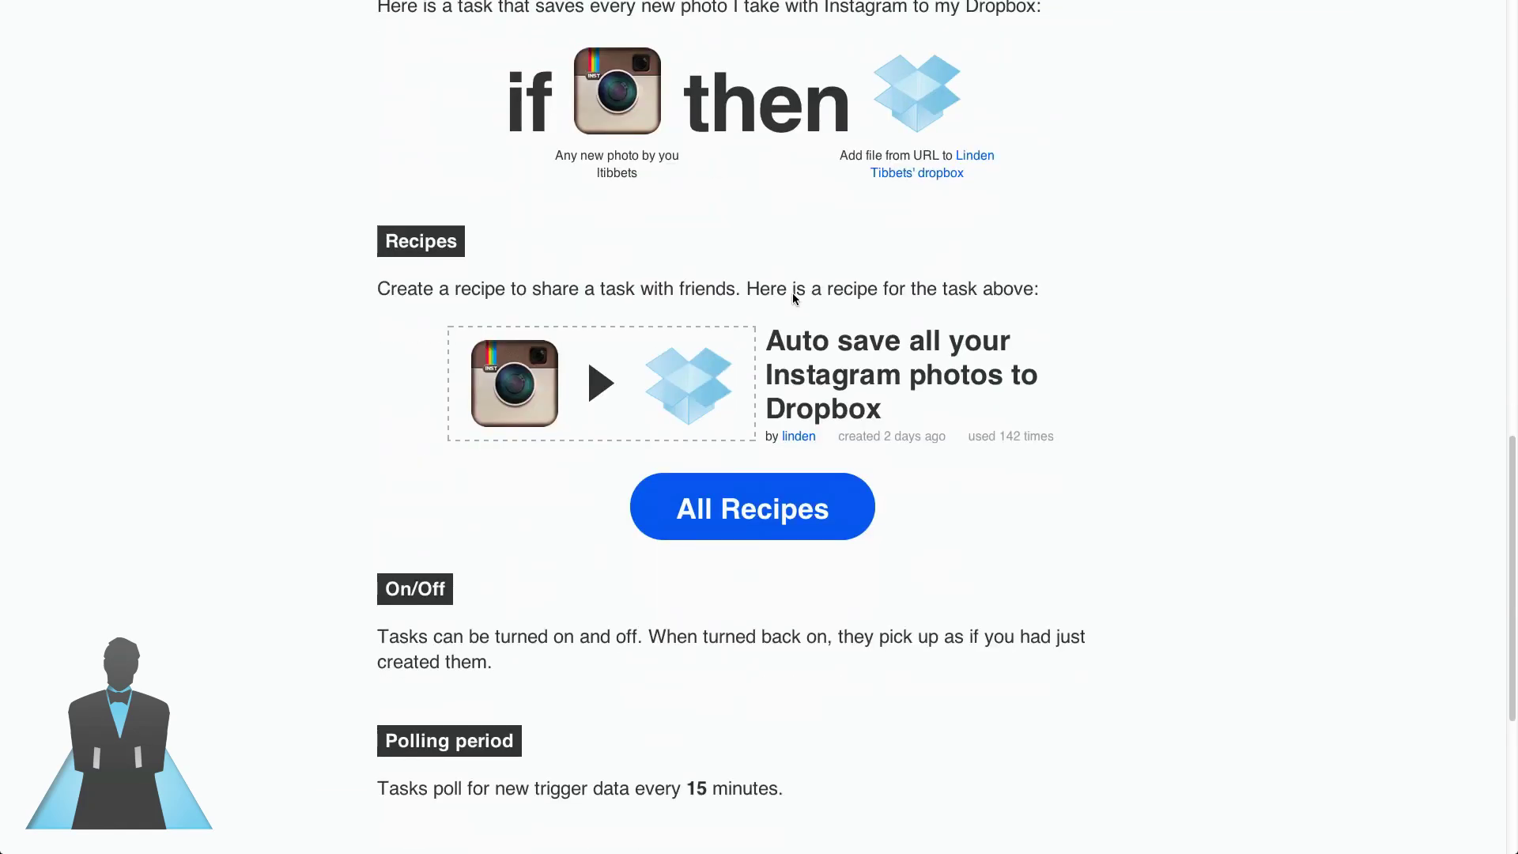
{"action": "scroll", "coordinate": [793, 297], "scroll_direction": "down", "scroll_amount": 4}
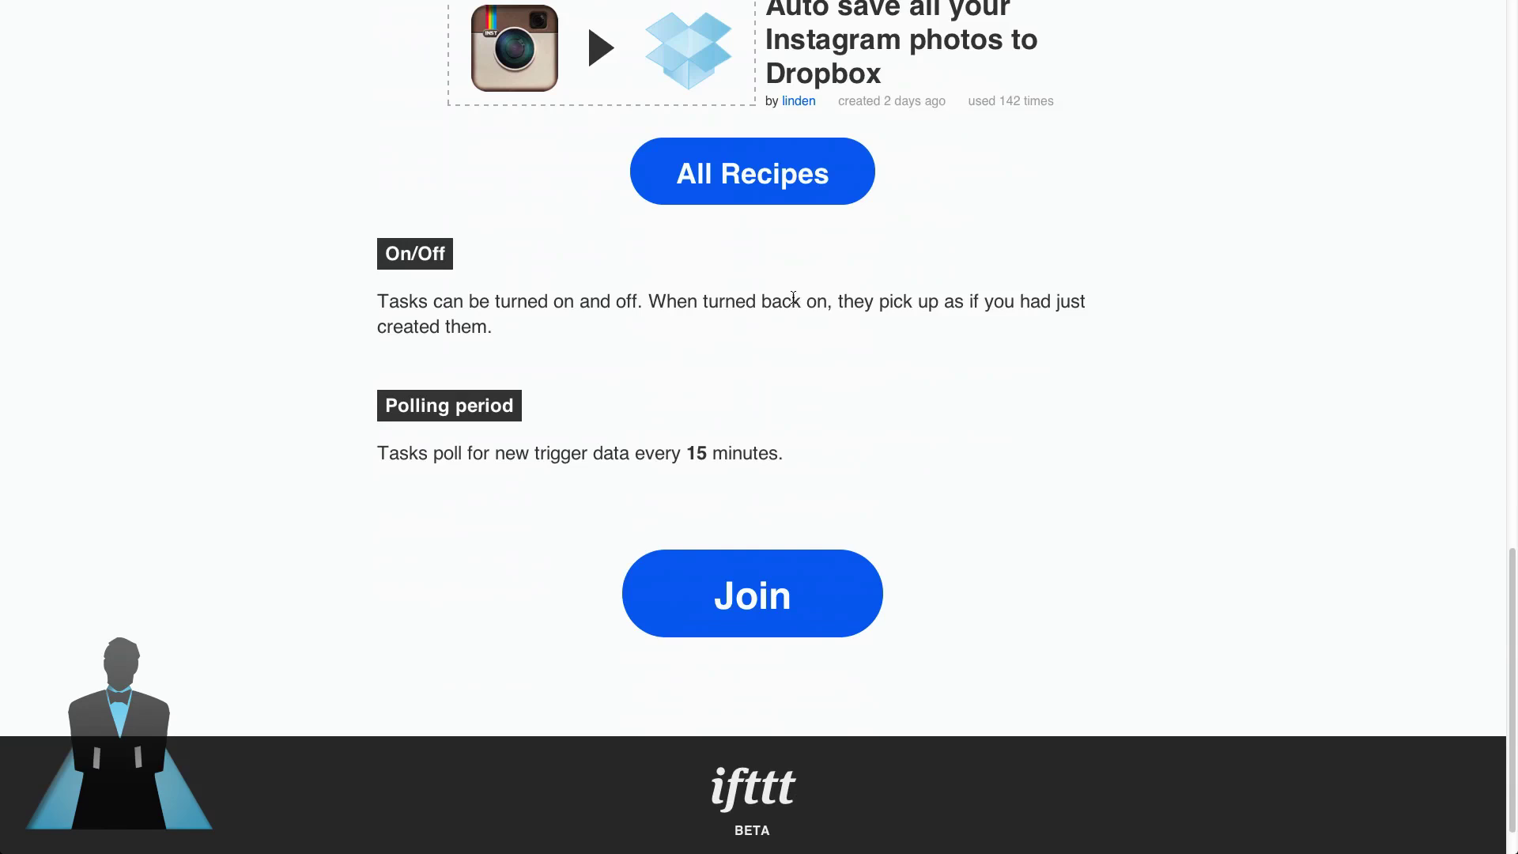
{"action": "scroll", "coordinate": [793, 296], "scroll_direction": "up", "scroll_amount": 19}
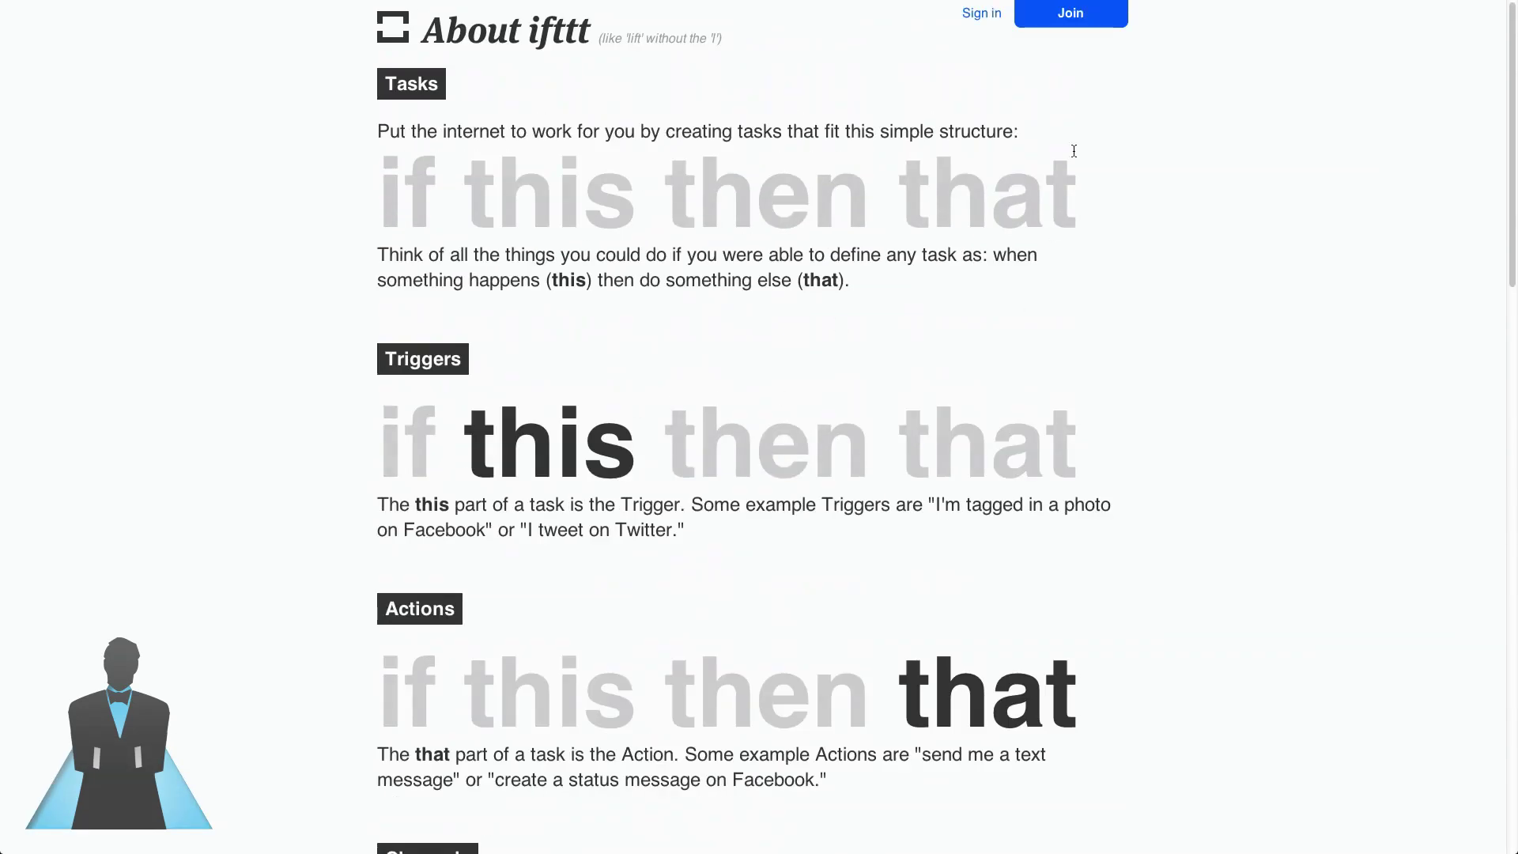
Sign in to IFTTT with the saved 1Password login, then go to Channels
{"action": "left_click", "coordinate": [1069, 15]}
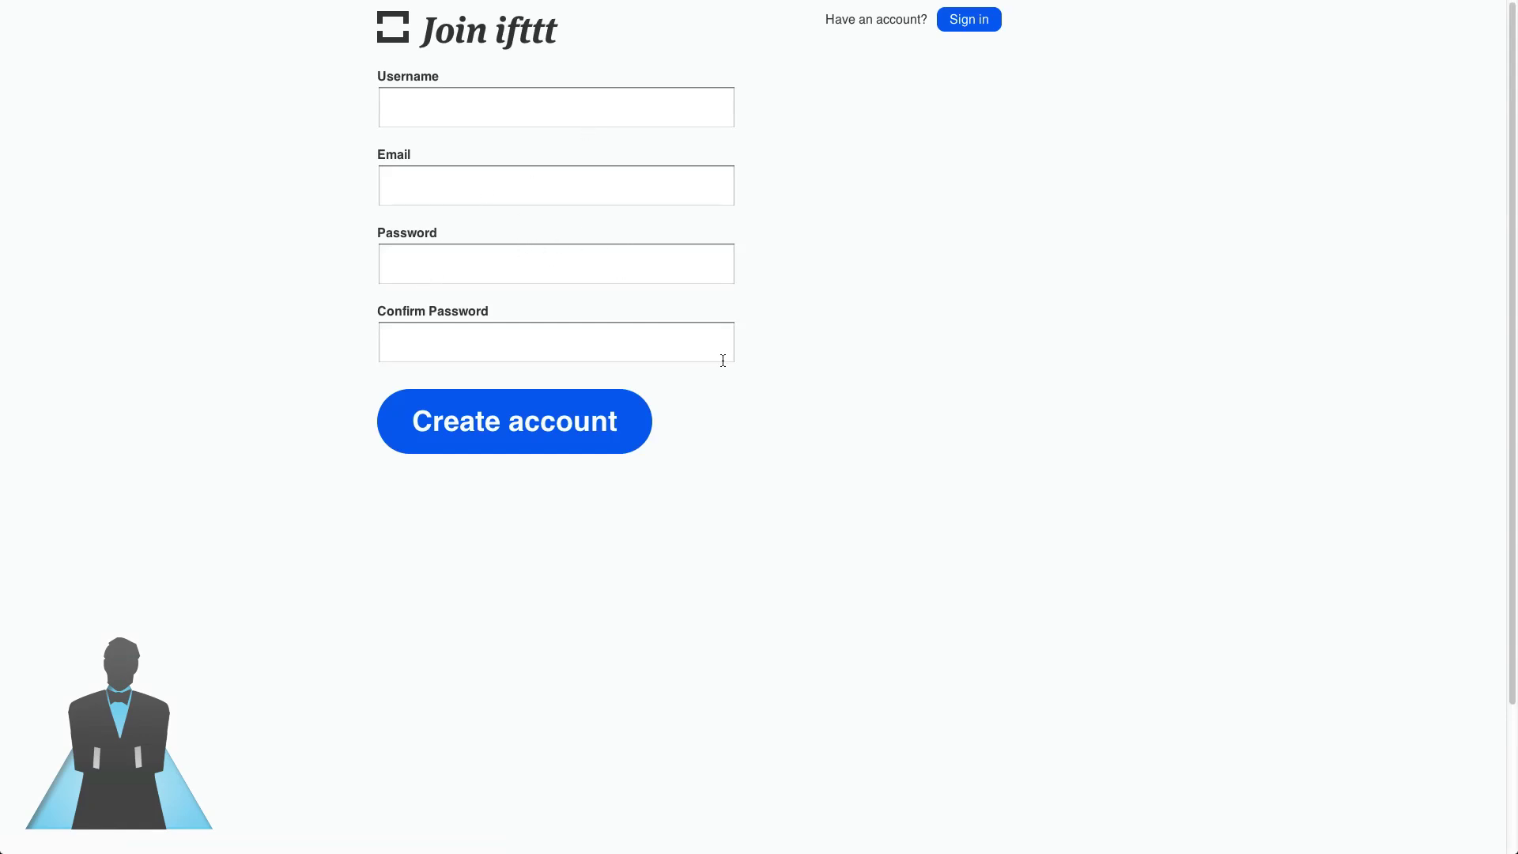
{"action": "left_click", "coordinate": [968, 19]}
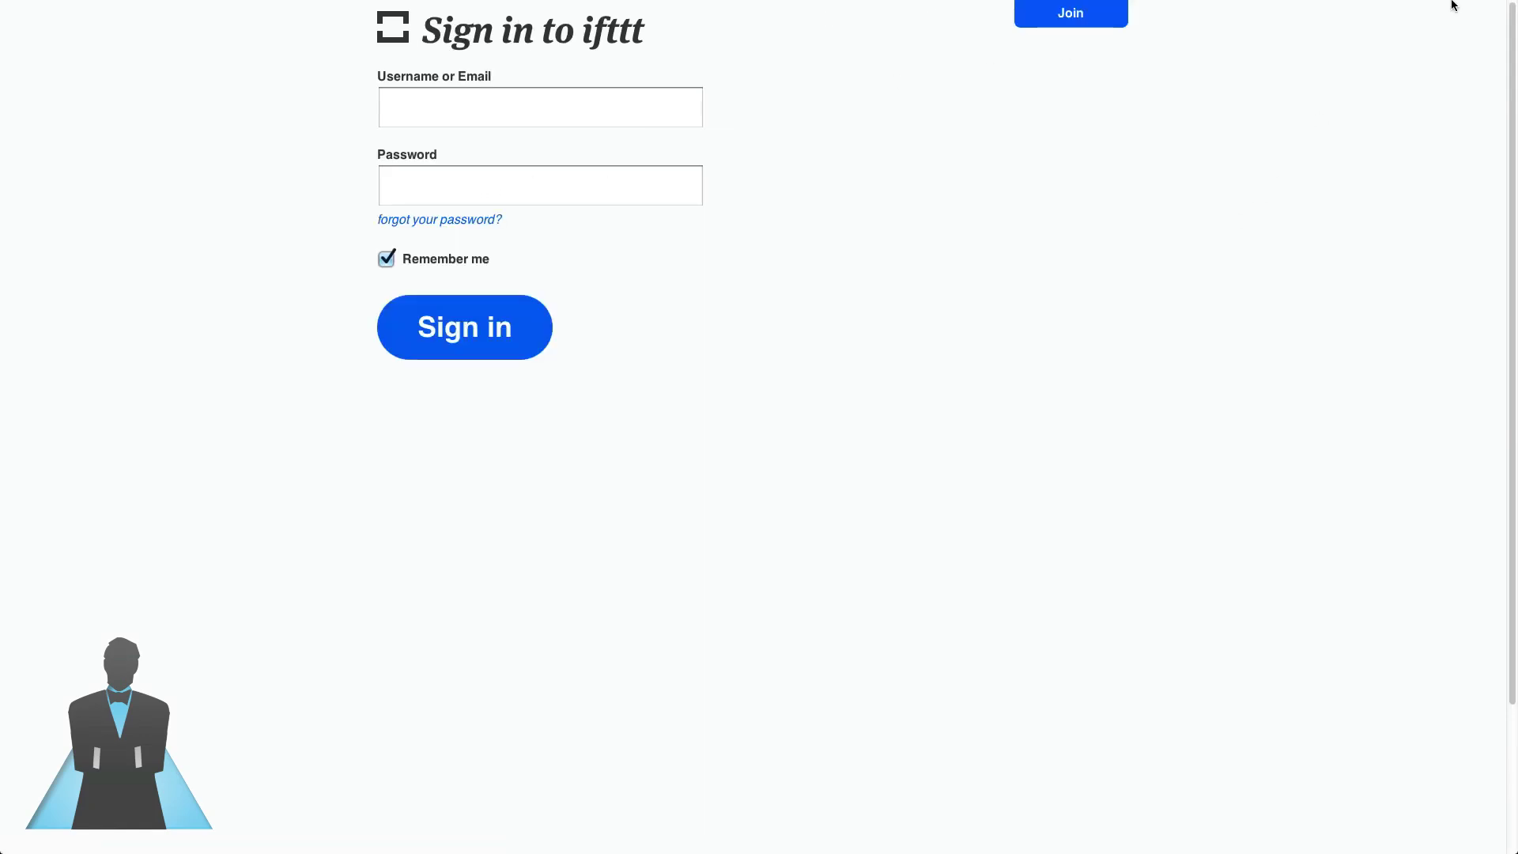
{"action": "mouse_move", "coordinate": [1451, 12]}
{"action": "left_click", "coordinate": [1480, 60]}
{"action": "left_click", "coordinate": [1403, 121]}
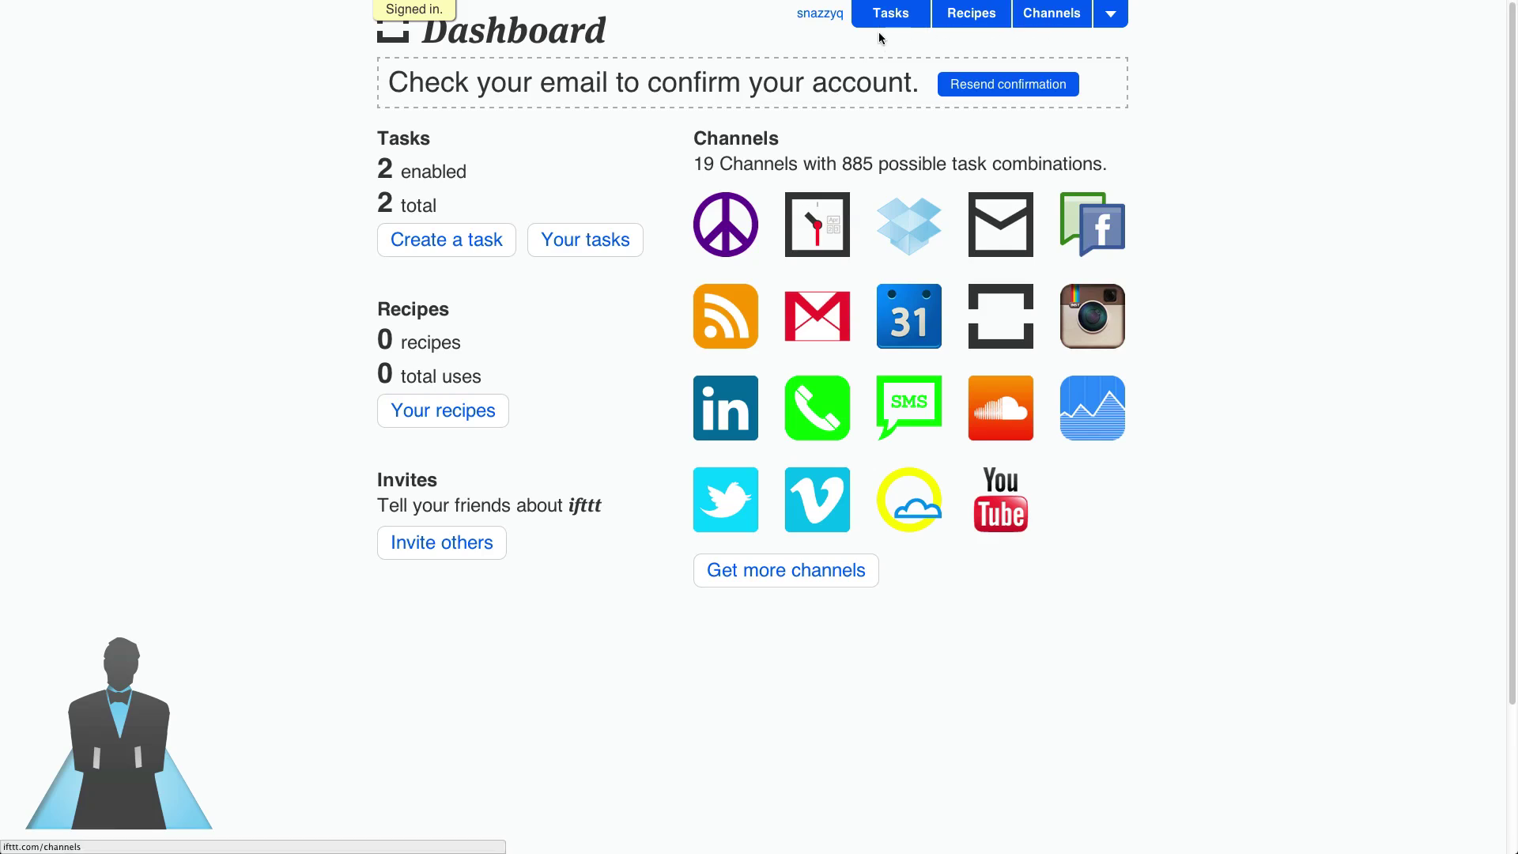
{"action": "left_click", "coordinate": [1051, 16]}
Scroll through the channel grid from Boxcar to Zootool and back to the top
{"action": "scroll", "coordinate": [875, 265], "scroll_direction": "down", "scroll_amount": 3}
{"action": "scroll", "coordinate": [874, 265], "scroll_direction": "up", "scroll_amount": 3}
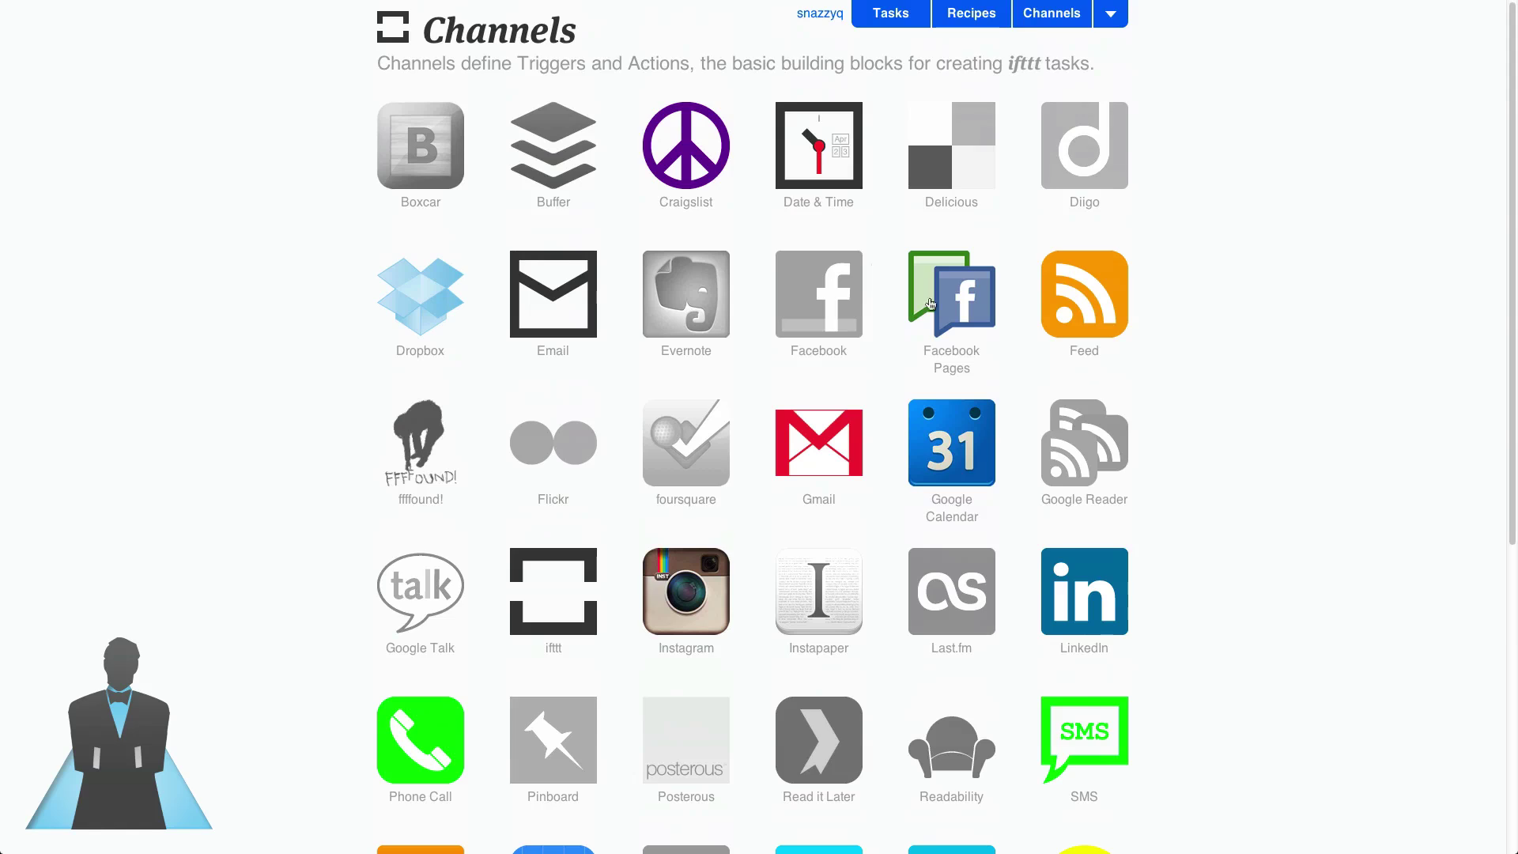
{"action": "scroll", "coordinate": [1115, 490], "scroll_direction": "down", "scroll_amount": 3}
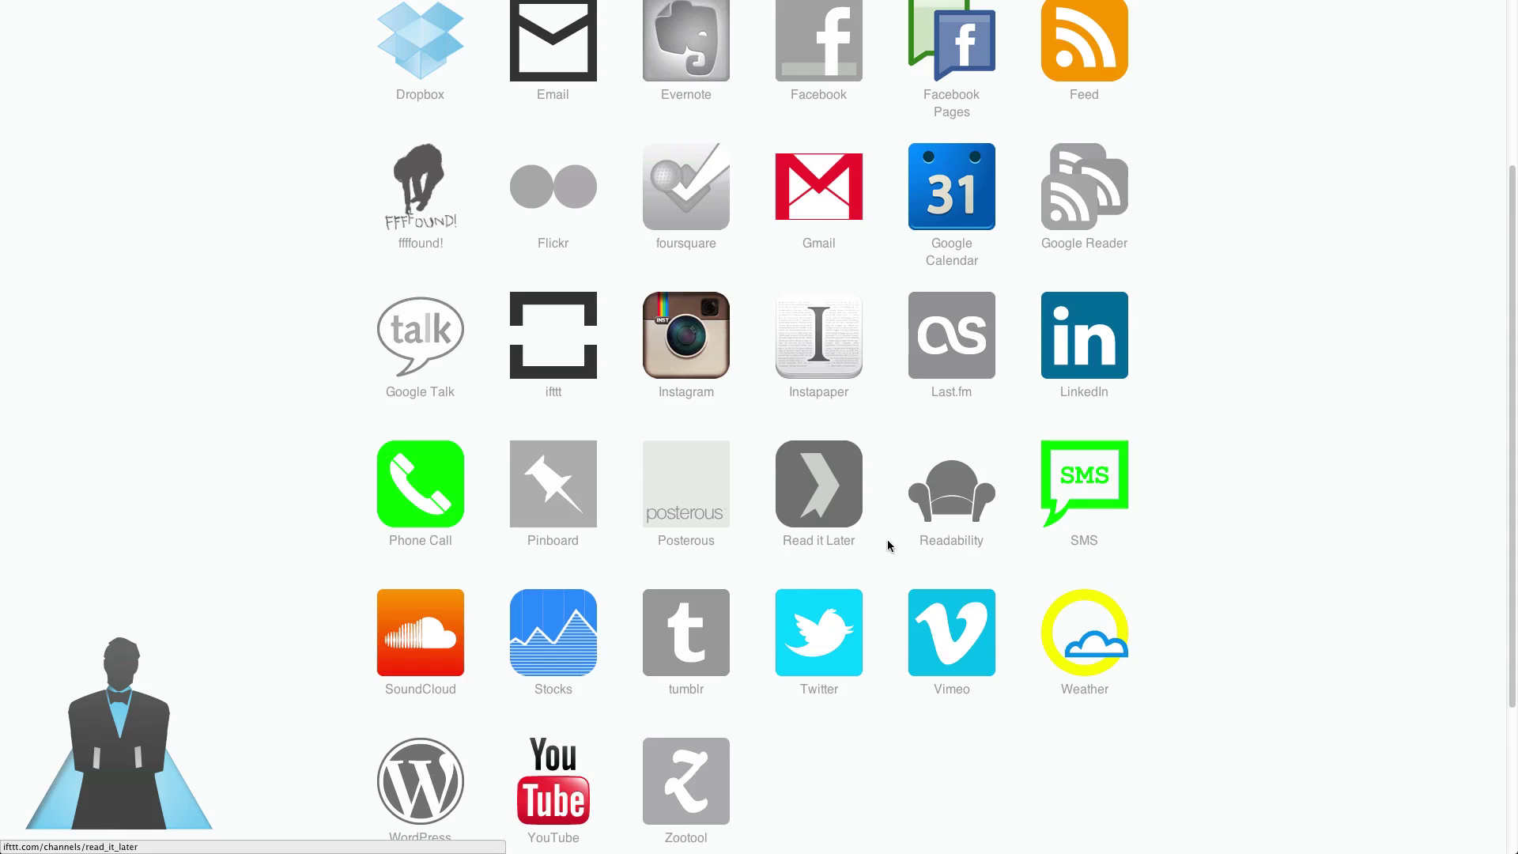
{"action": "scroll", "coordinate": [765, 427], "scroll_direction": "up", "scroll_amount": 1}
{"action": "scroll", "coordinate": [765, 427], "scroll_direction": "up", "scroll_amount": 5}
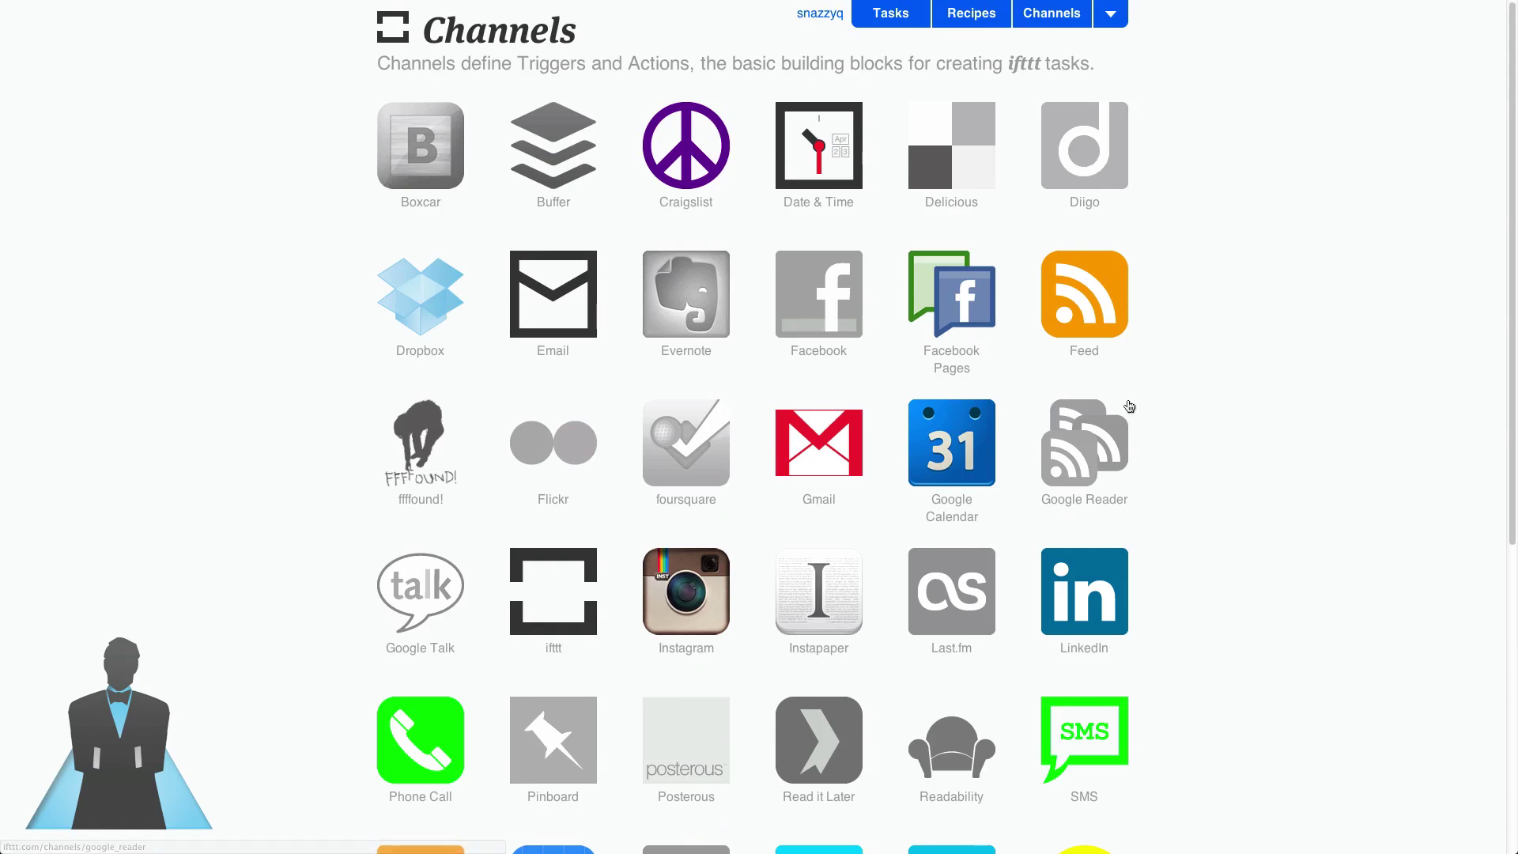
Open Your tasks, switch off the Dropbox to Facebook task, and show the Filter options
{"action": "left_click", "coordinate": [901, 21]}
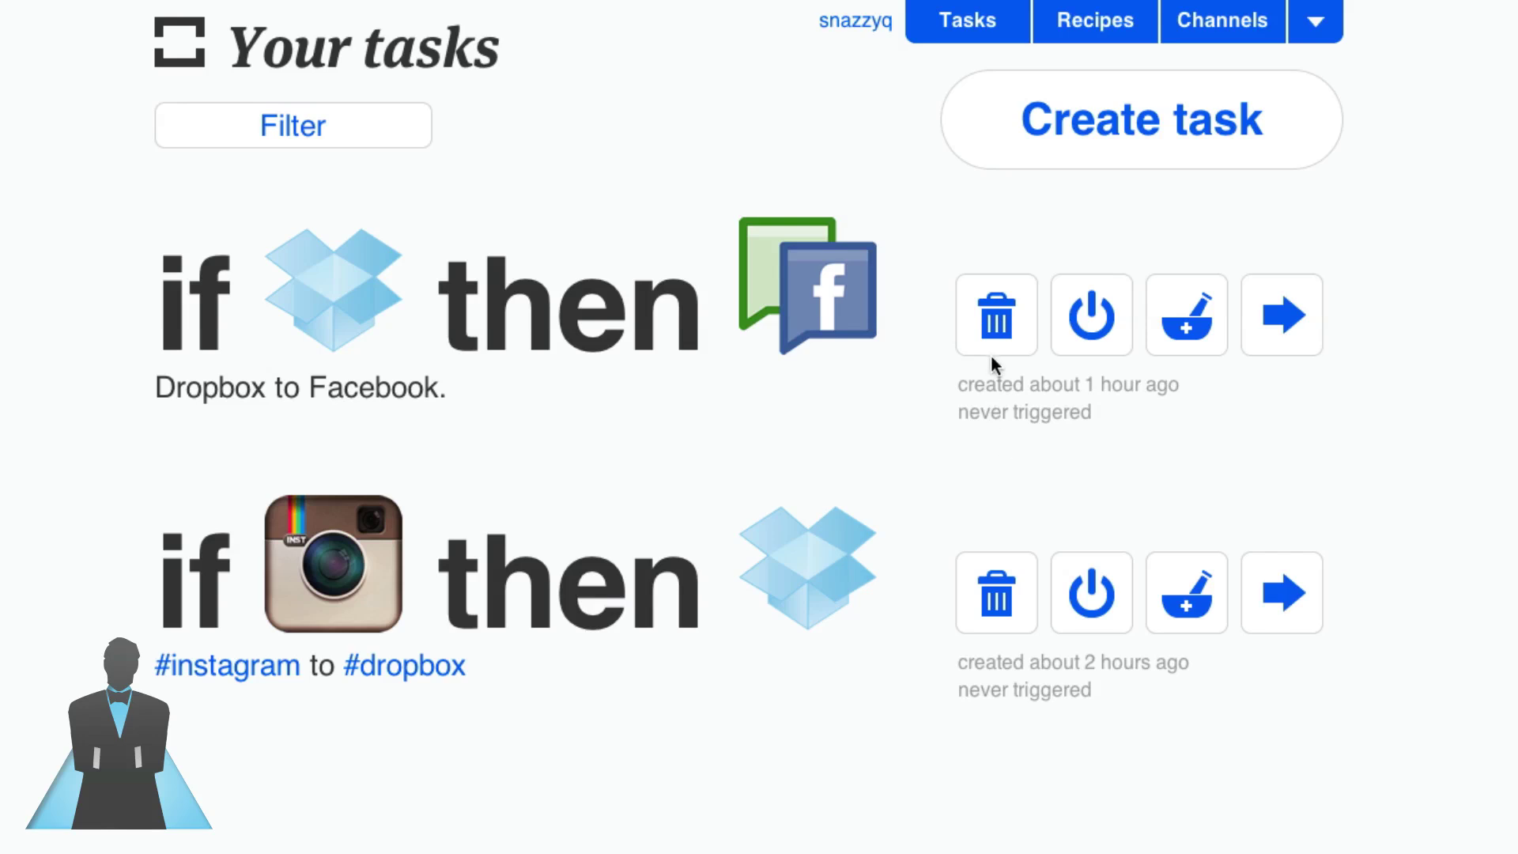
{"action": "left_click", "coordinate": [1102, 342]}
{"action": "left_click", "coordinate": [285, 131]}
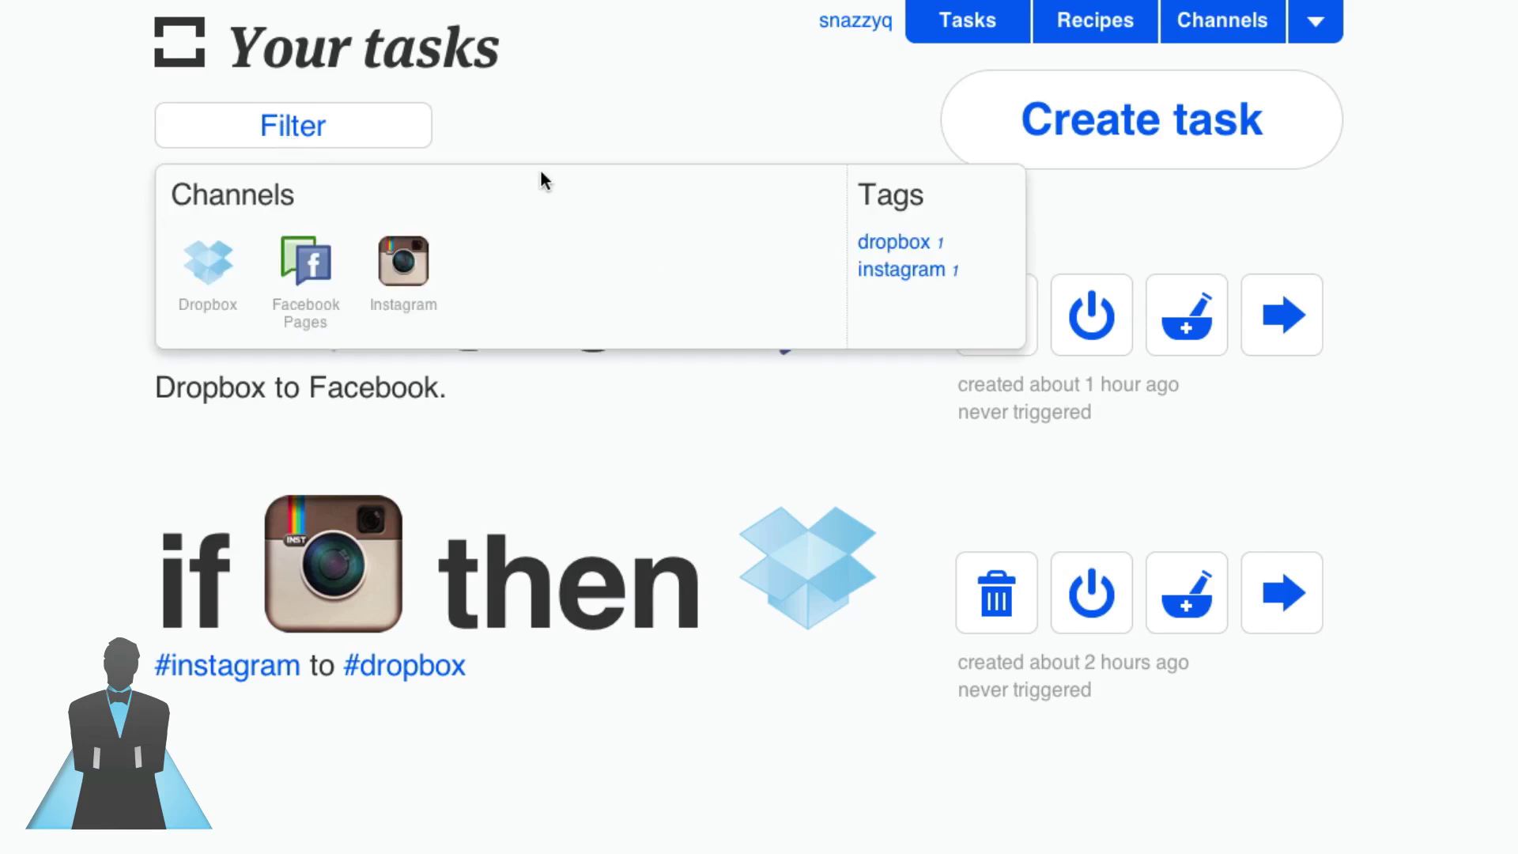
Start a new task using the YouTube 'New video uploaded' trigger
{"action": "left_click", "coordinate": [404, 146]}
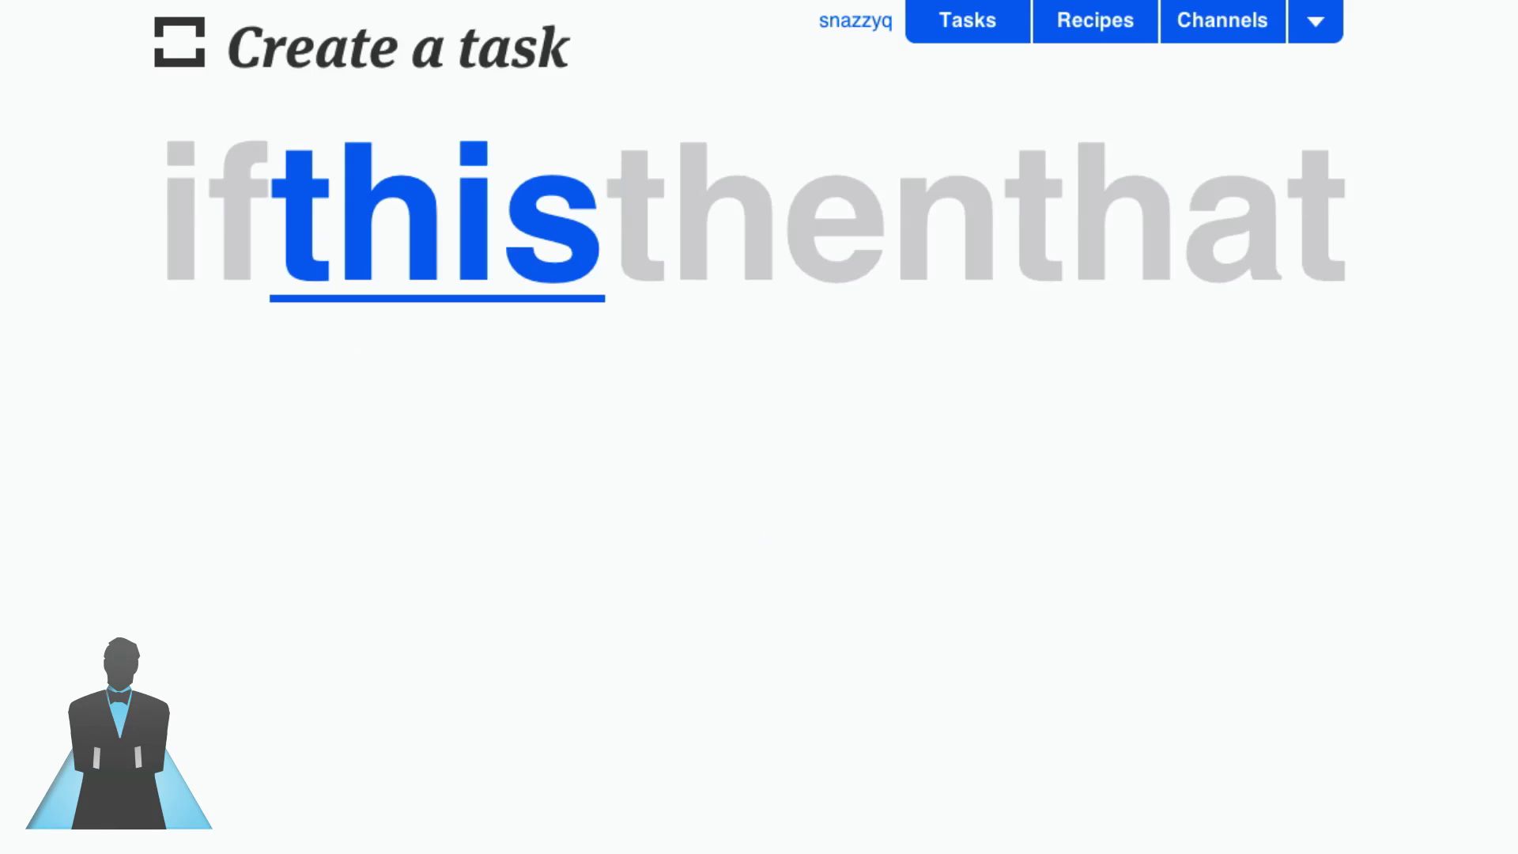
{"action": "left_click", "coordinate": [449, 190]}
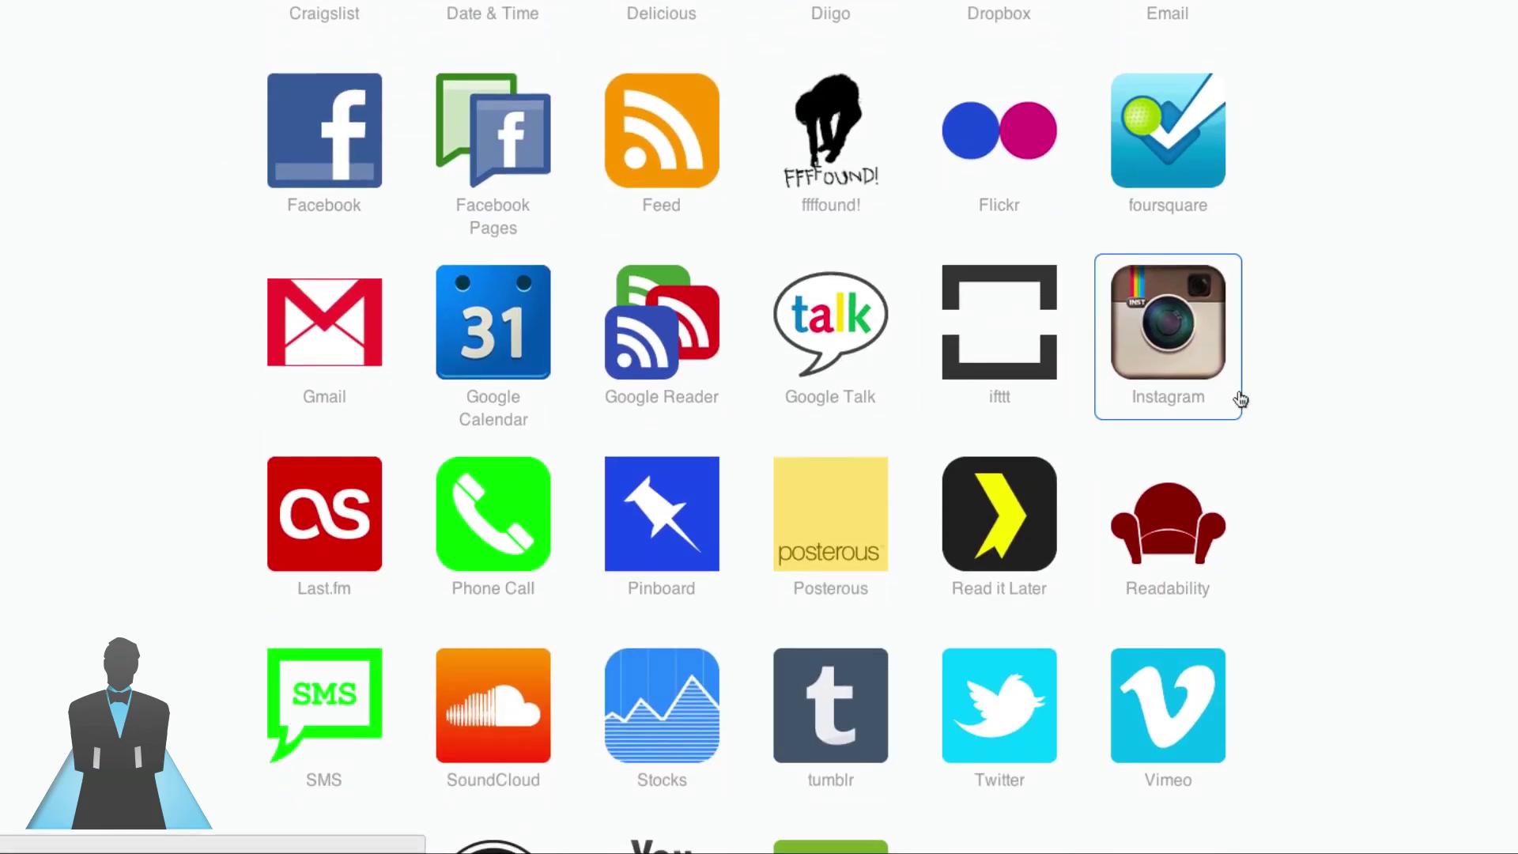
{"action": "scroll", "coordinate": [891, 329], "scroll_direction": "down", "scroll_amount": 1}
{"action": "scroll", "coordinate": [598, 811], "scroll_direction": "down", "scroll_amount": 1}
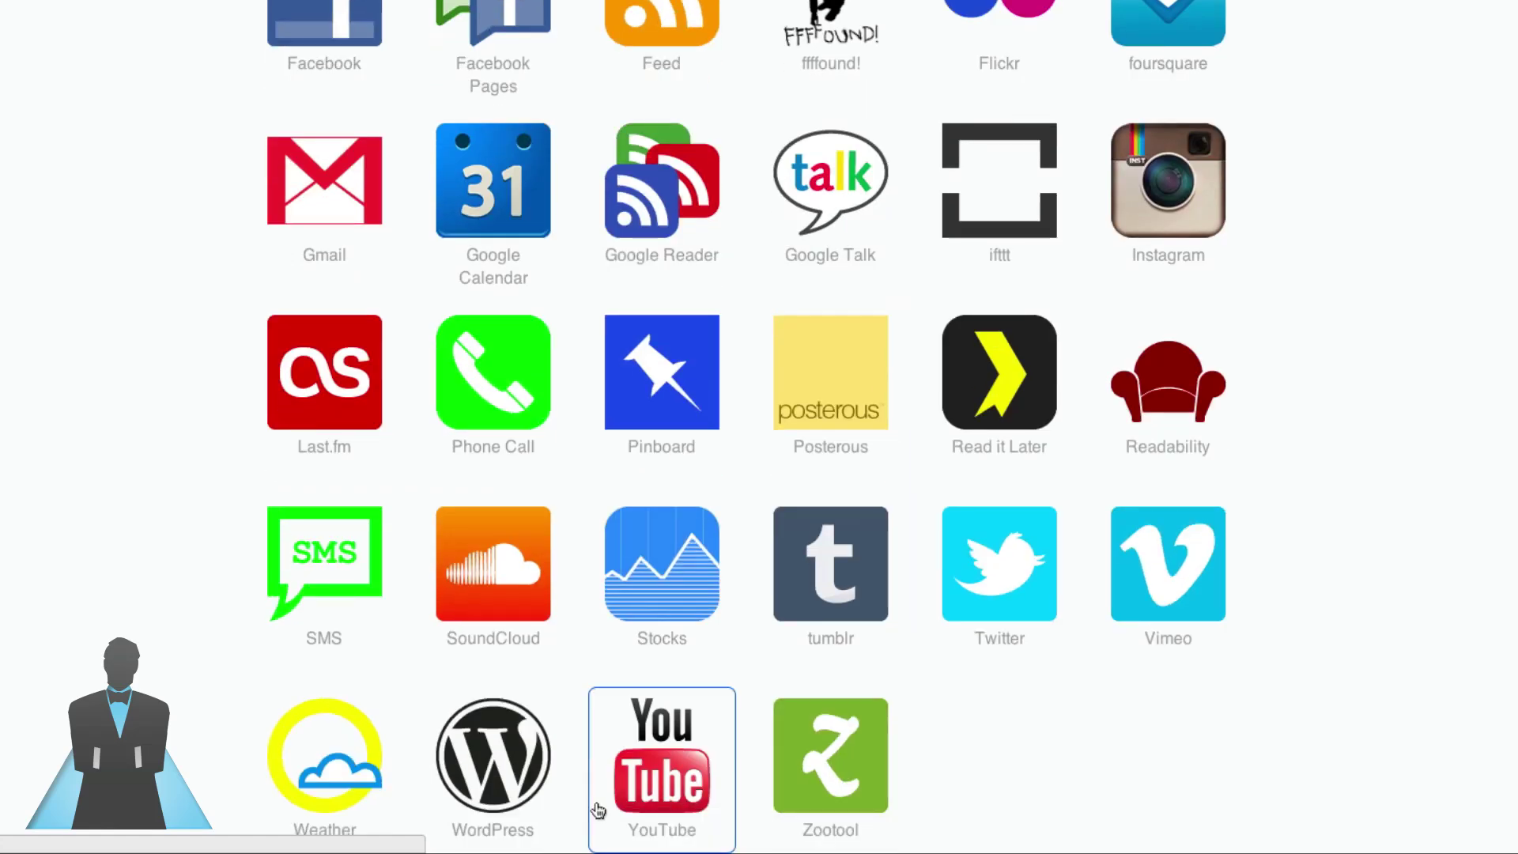
{"action": "left_click", "coordinate": [680, 773]}
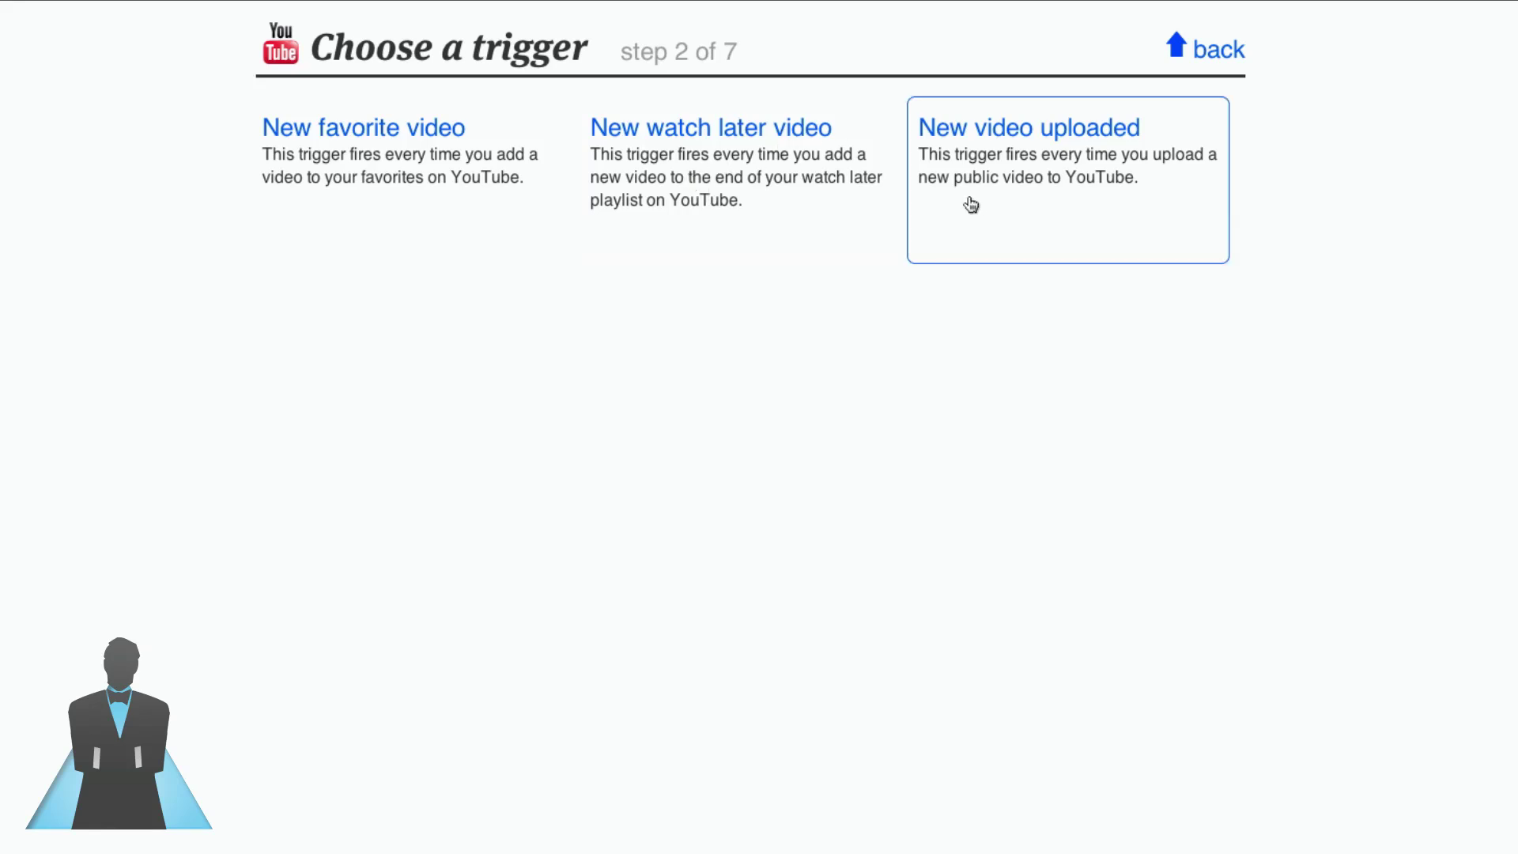
{"action": "left_click", "coordinate": [1060, 176]}
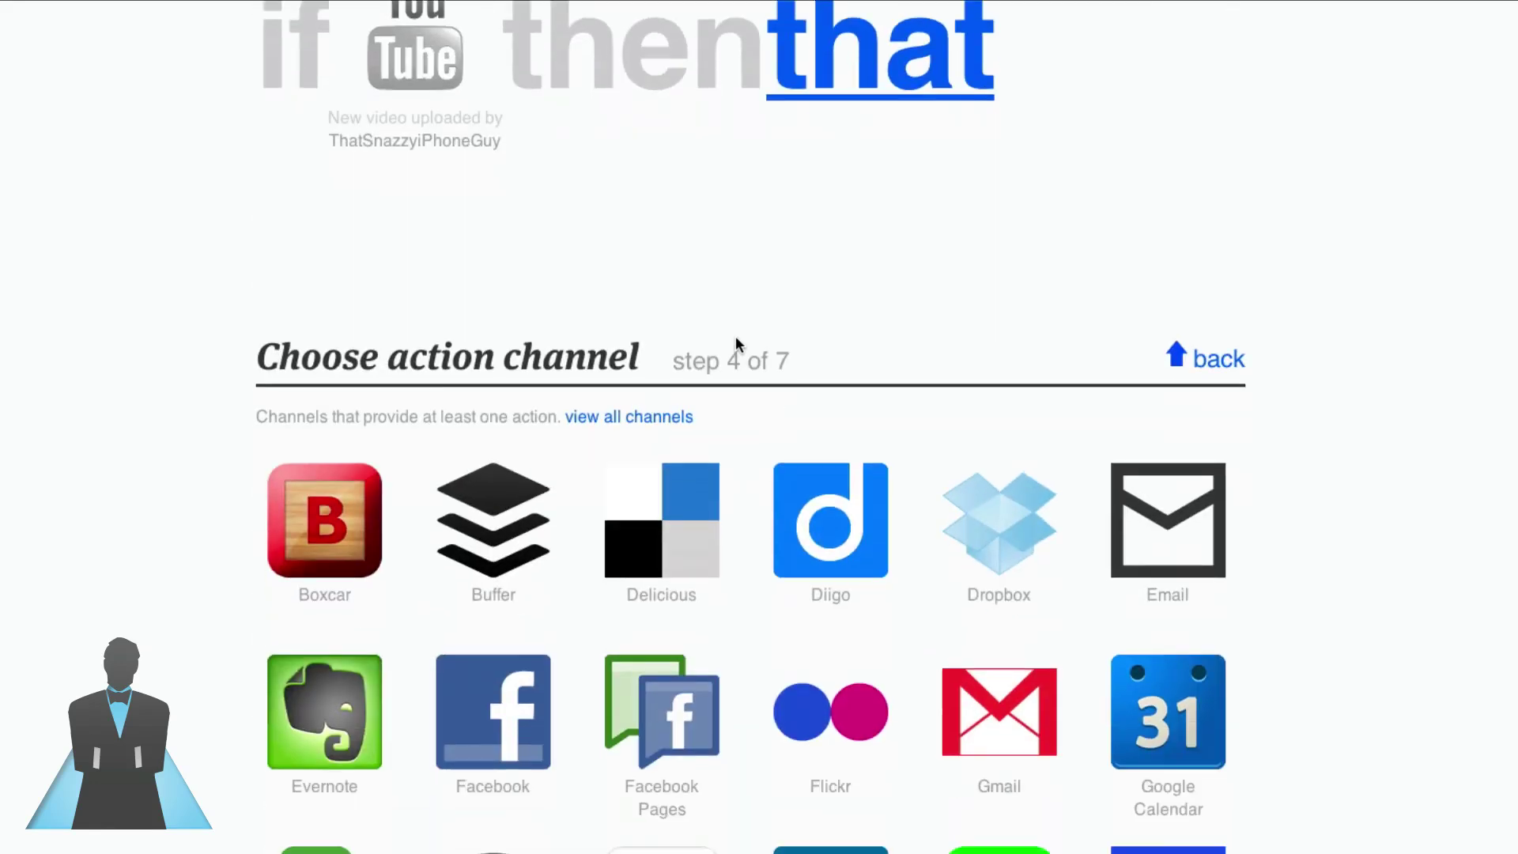
Add the SMS 'Send me a text message' action, then restart at the trigger channel
{"action": "right_click", "coordinate": [704, 342]}
{"action": "left_click", "coordinate": [759, 511]}
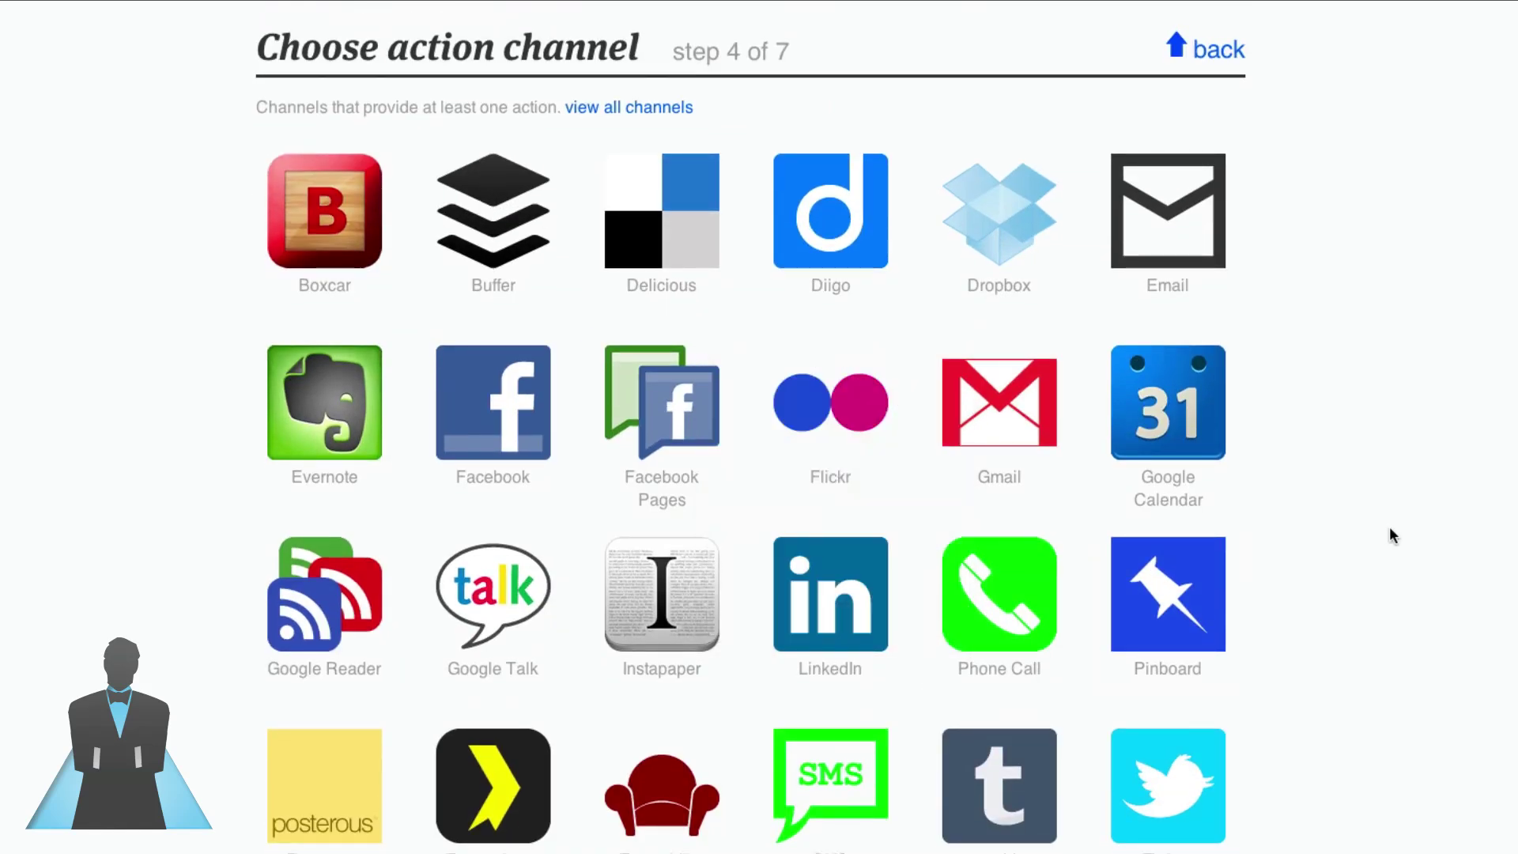
{"action": "left_click", "coordinate": [887, 828]}
{"action": "left_click", "coordinate": [454, 200]}
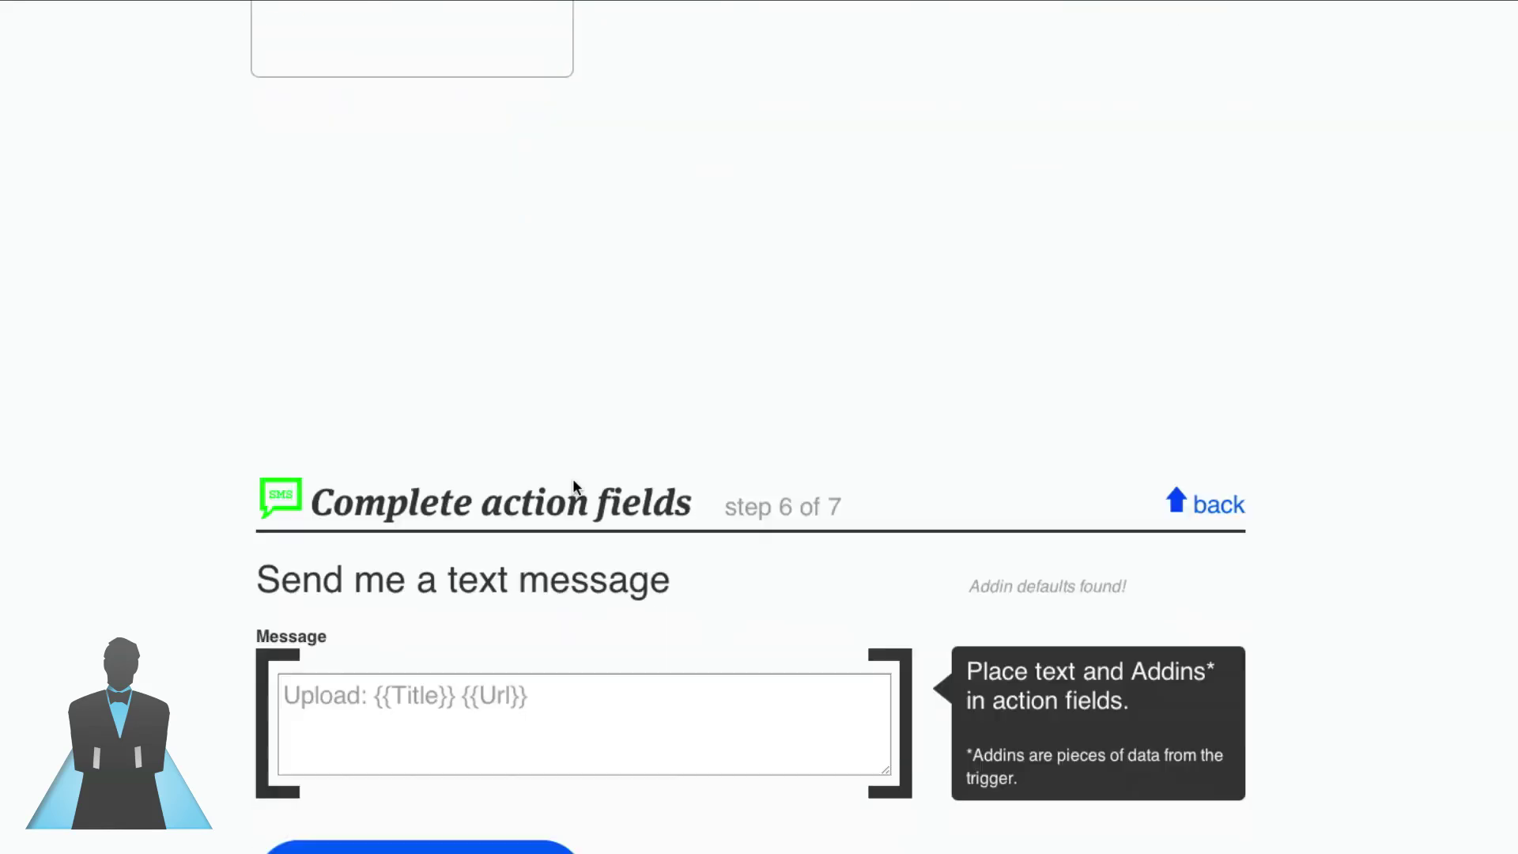
{"action": "left_click", "coordinate": [459, 431]}
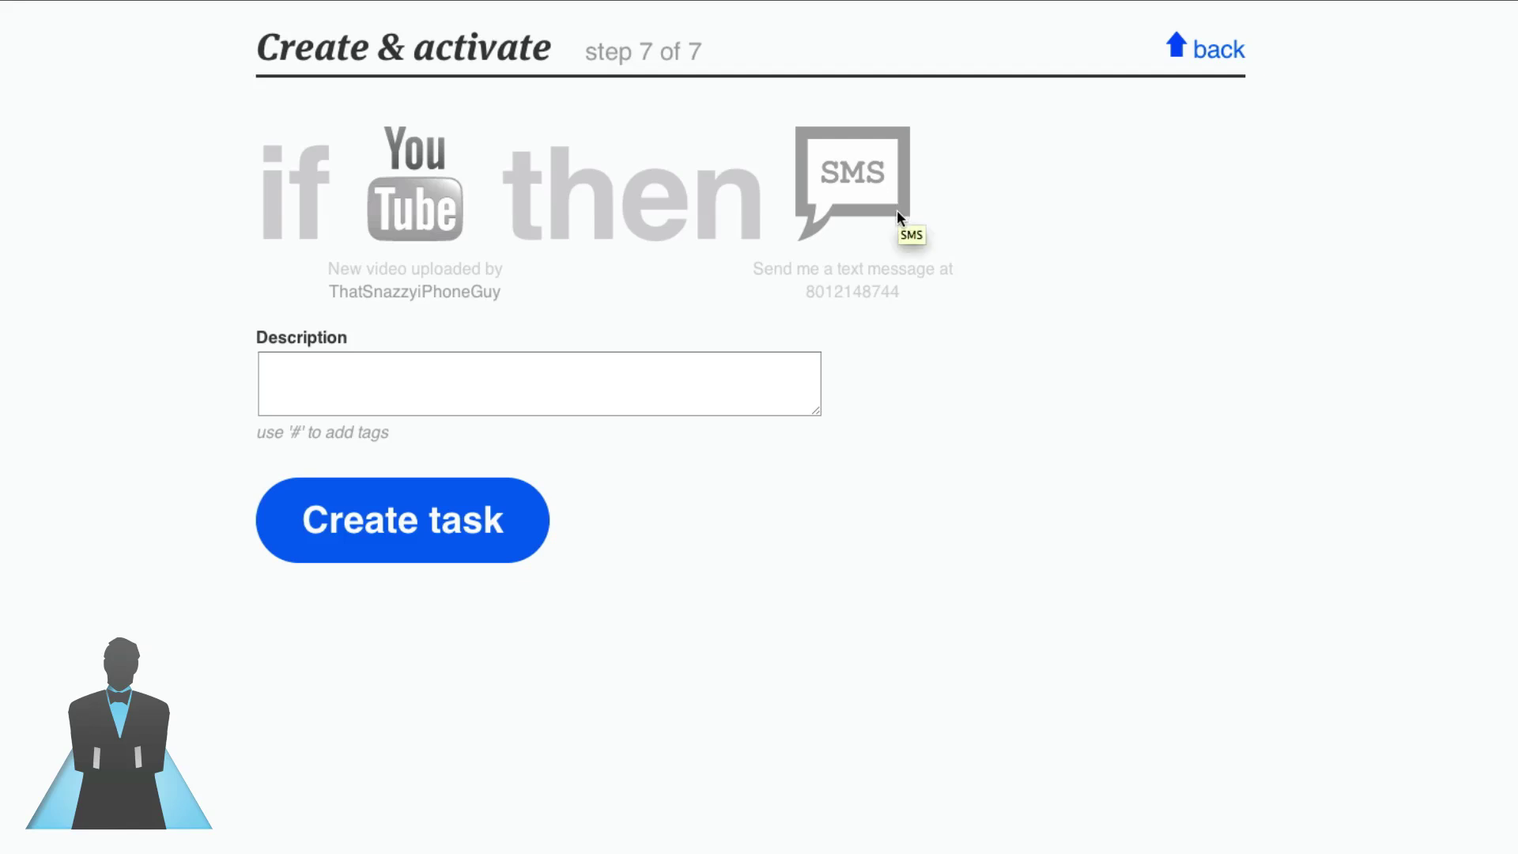
{"action": "left_click", "coordinate": [1216, 50]}
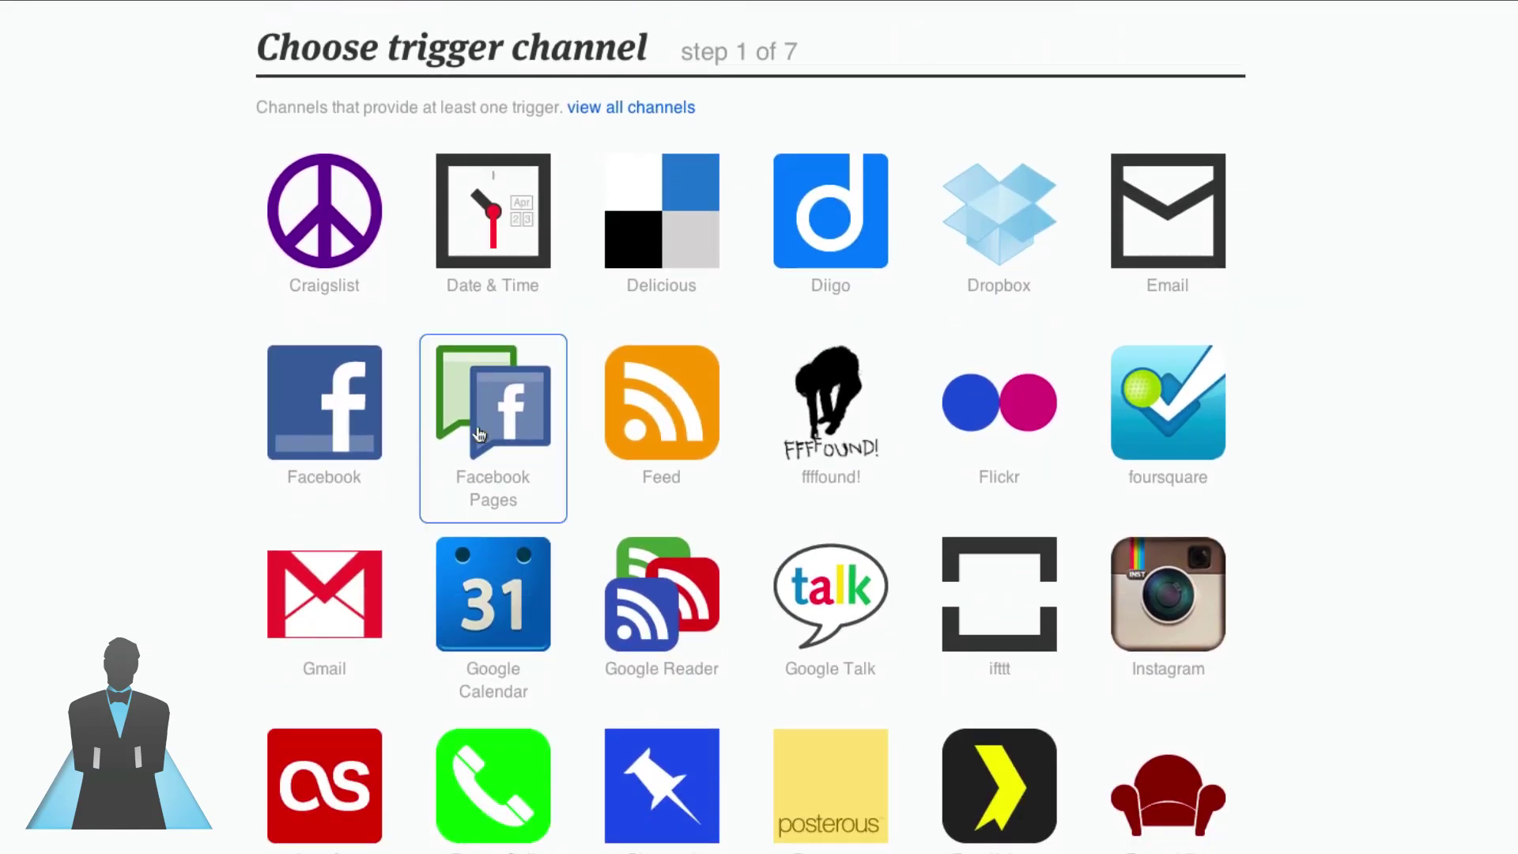
{"action": "left_click", "coordinate": [345, 453]}
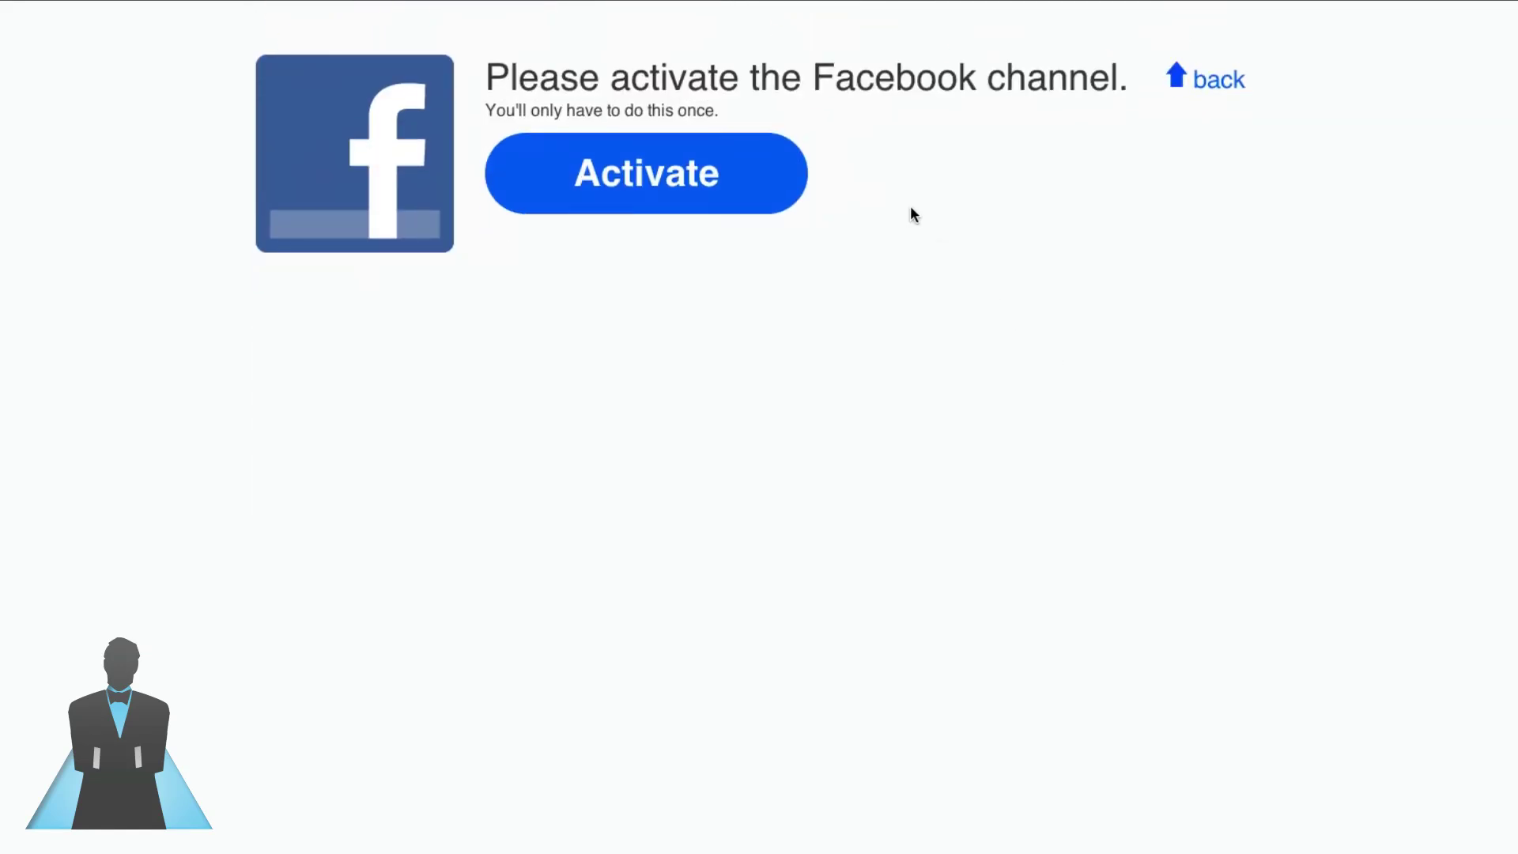
{"action": "scroll", "coordinate": [1260, 186], "scroll_direction": "up", "scroll_amount": 10}
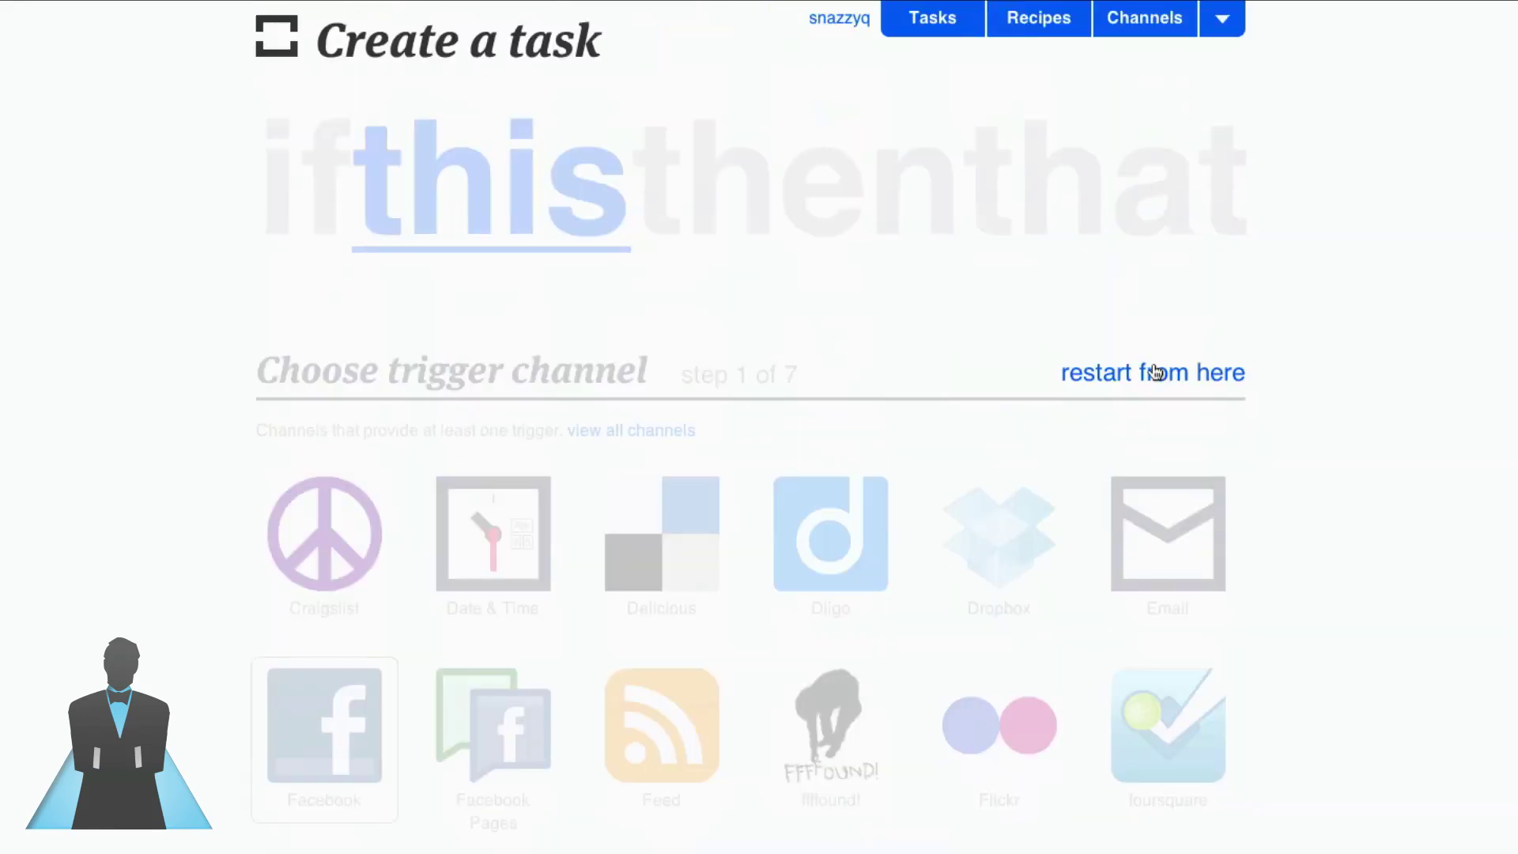
{"action": "left_click", "coordinate": [1159, 375]}
{"action": "left_click", "coordinate": [491, 406]}
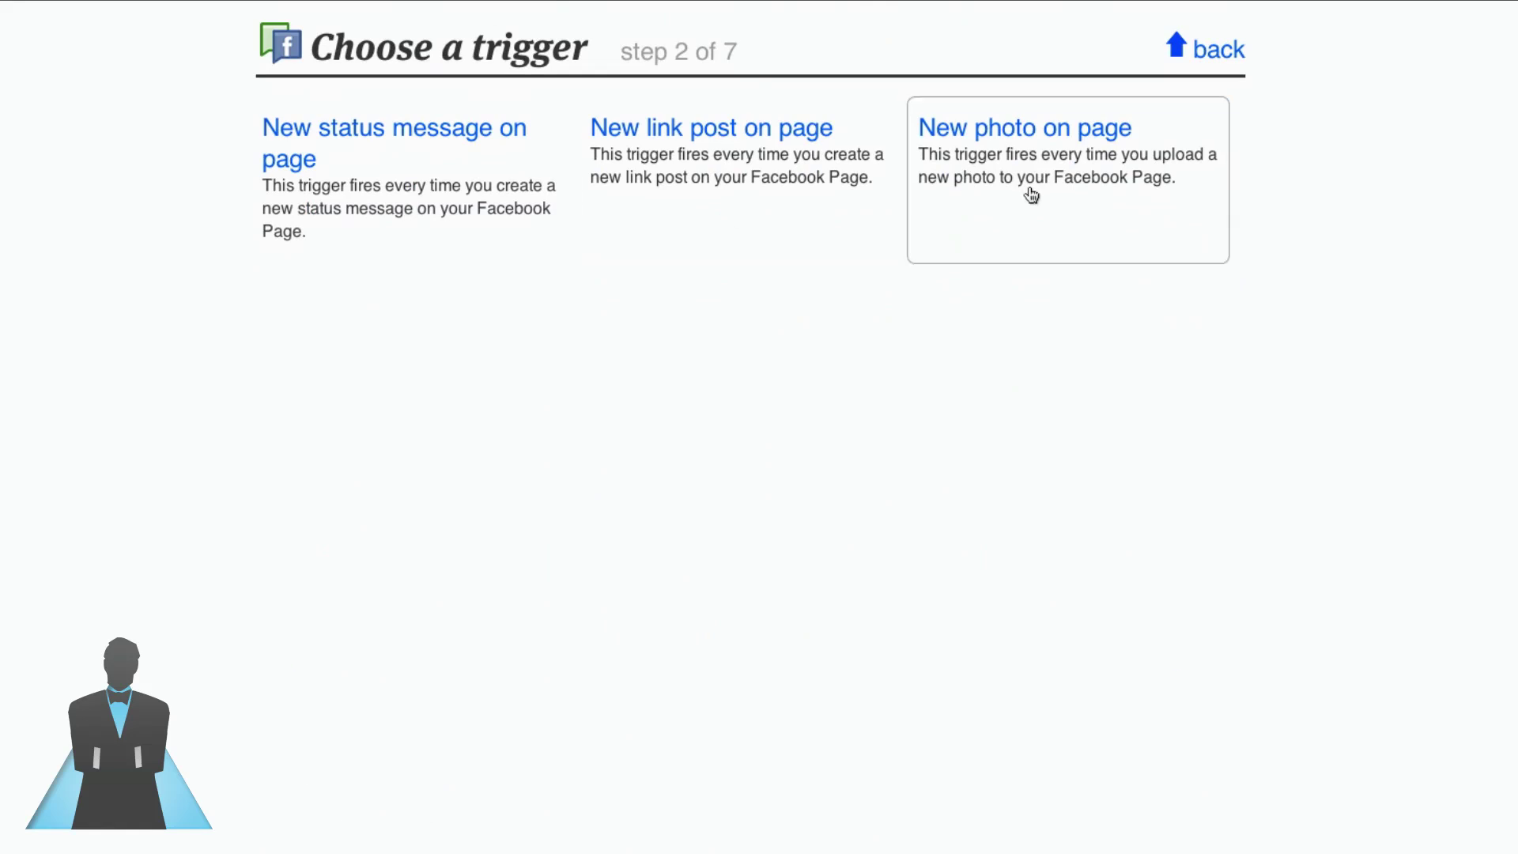
{"action": "left_click", "coordinate": [1030, 195]}
{"action": "left_click", "coordinate": [553, 283]}
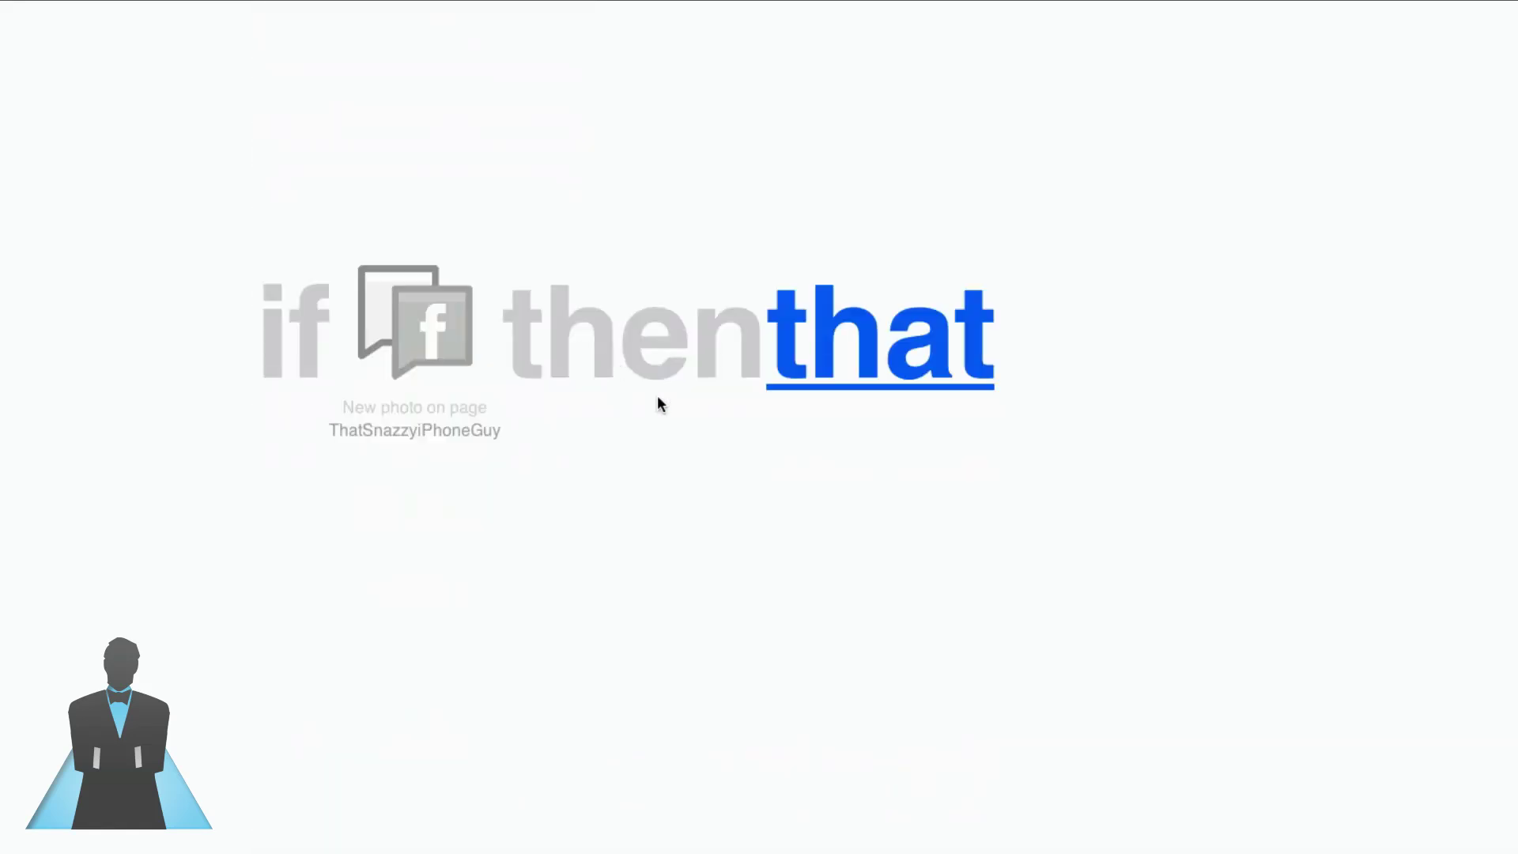
{"action": "left_click", "coordinate": [876, 194]}
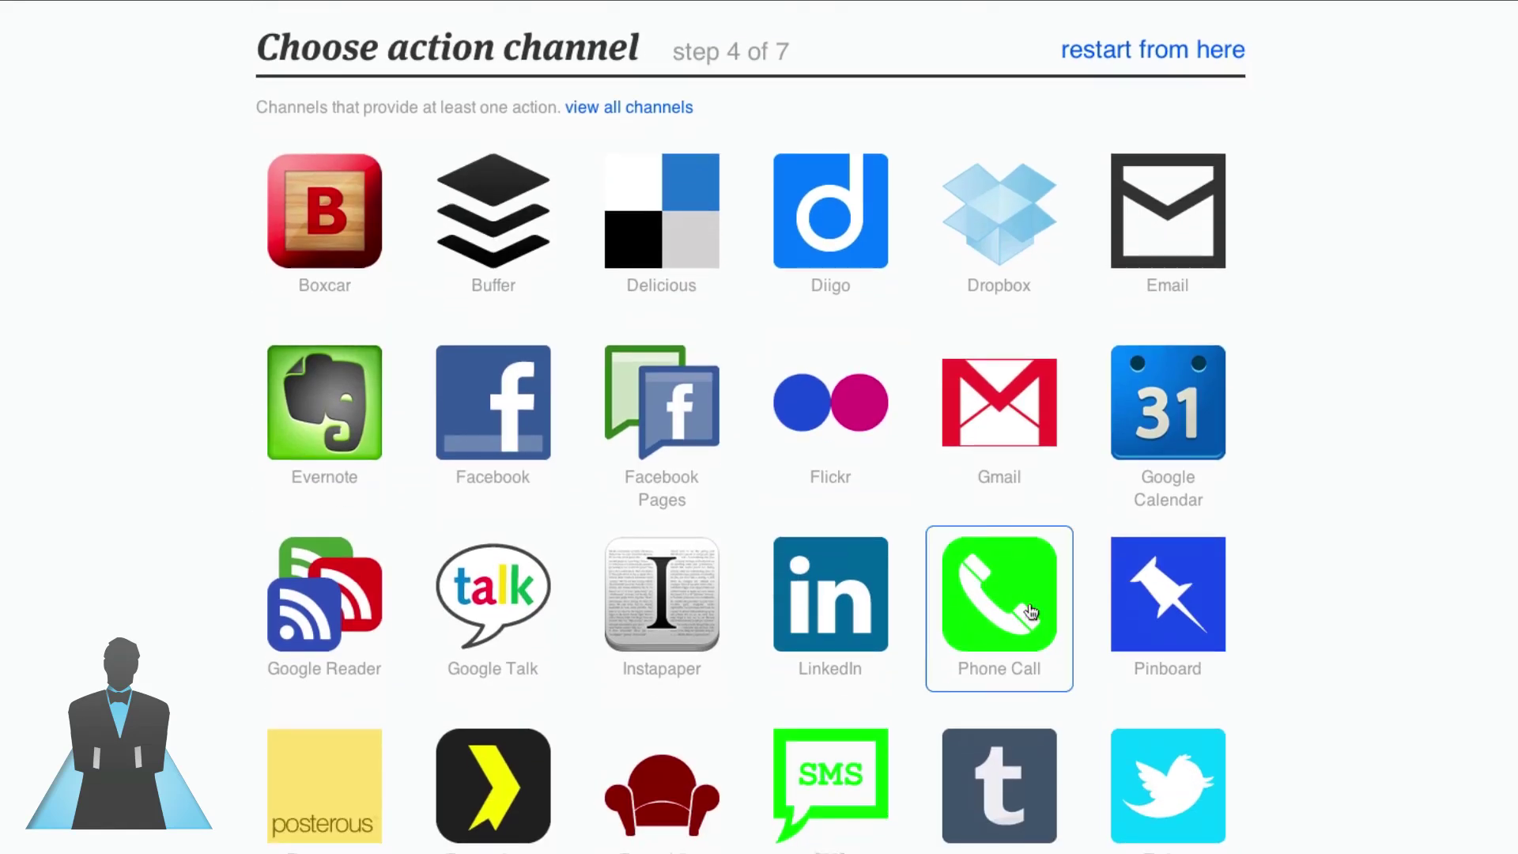
{"action": "left_click", "coordinate": [1156, 791]}
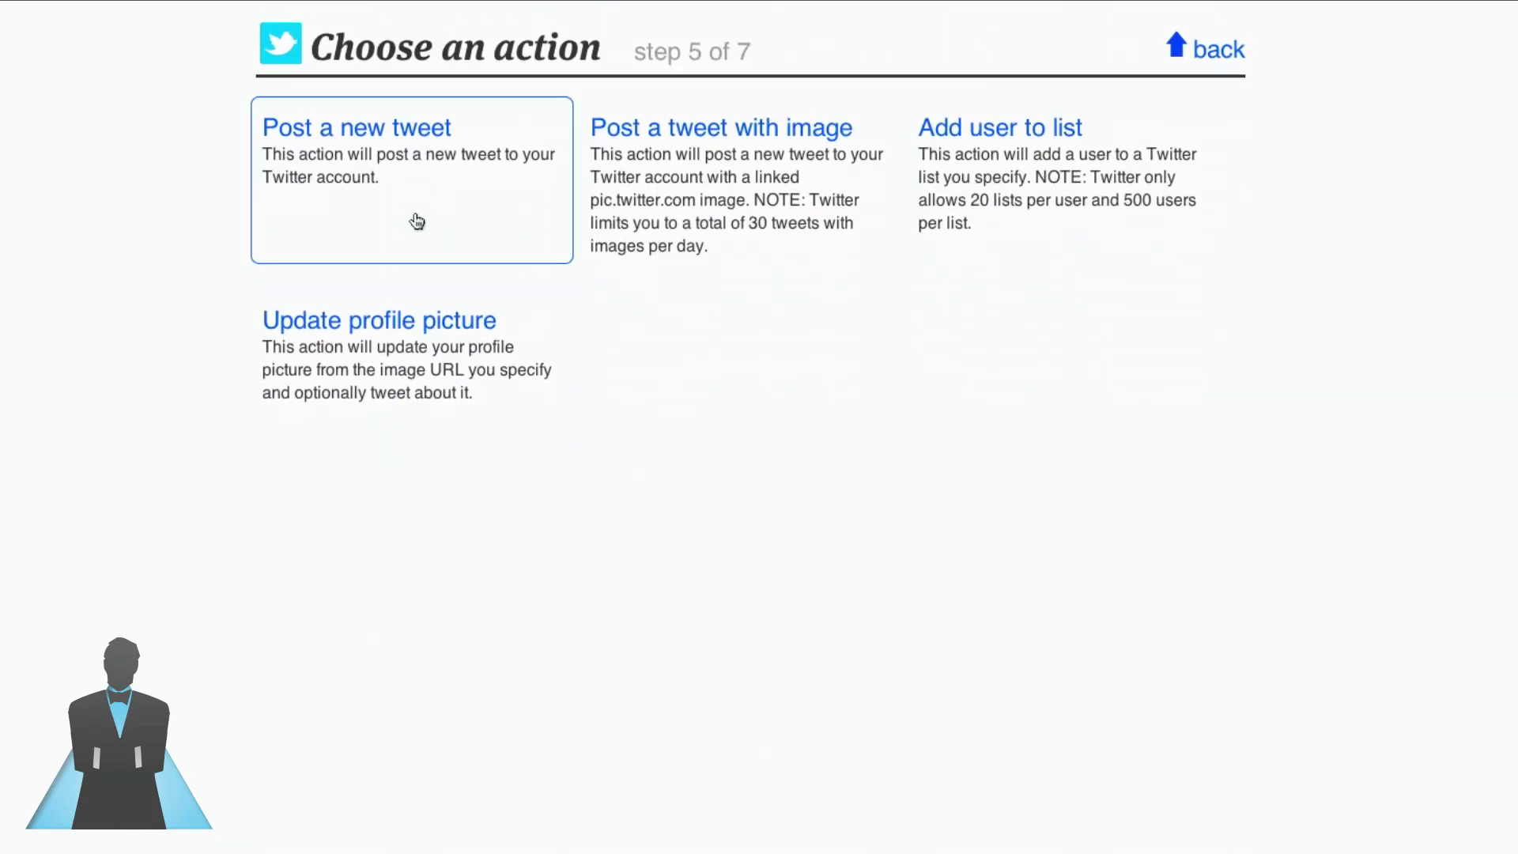
{"action": "left_click", "coordinate": [640, 176]}
{"action": "left_click", "coordinate": [459, 597]}
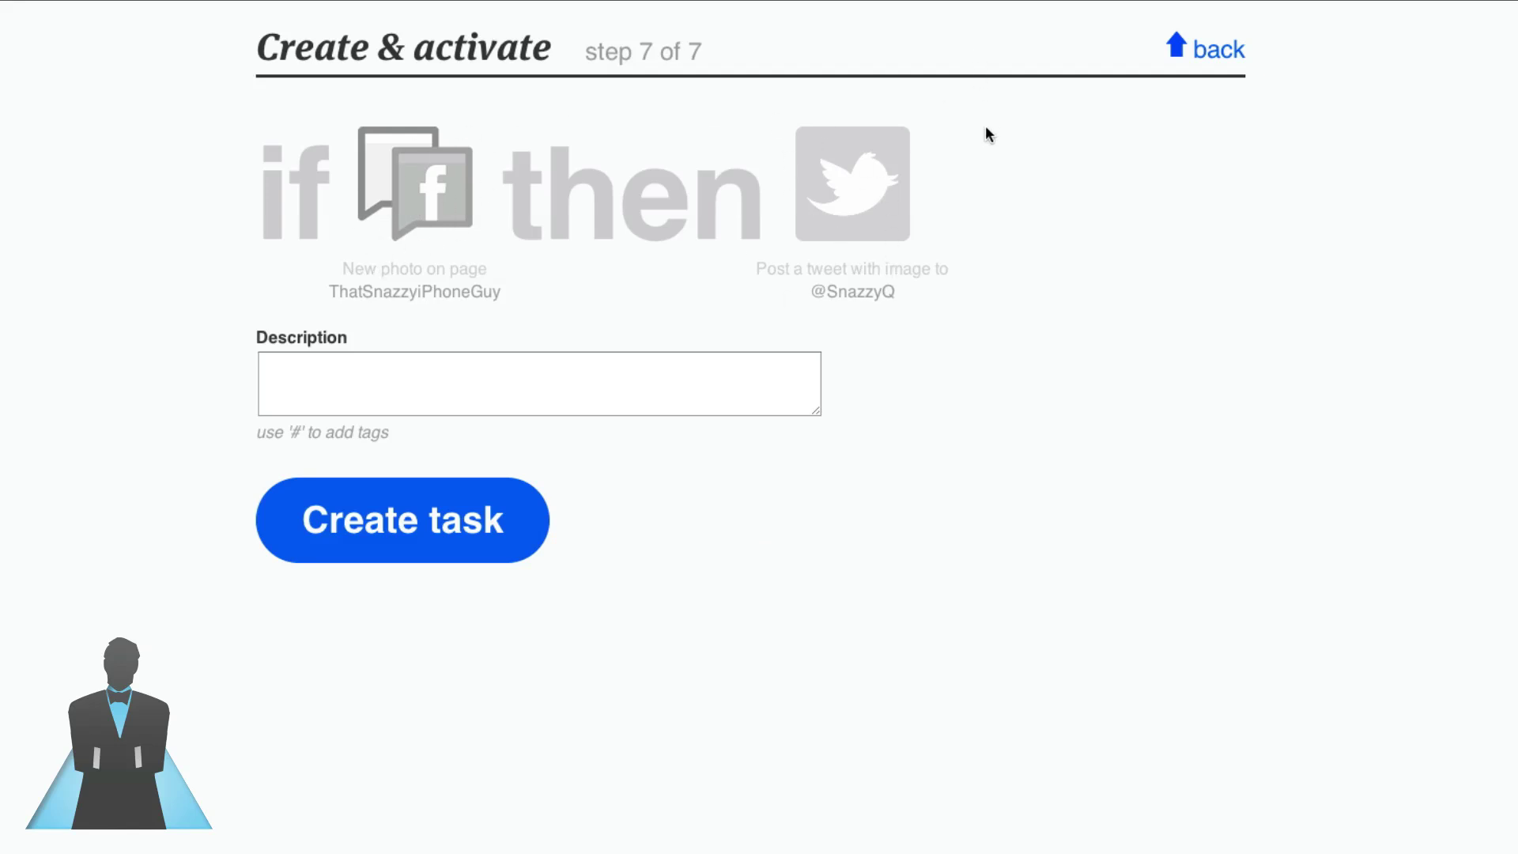
{"action": "left_click", "coordinate": [1229, 52]}
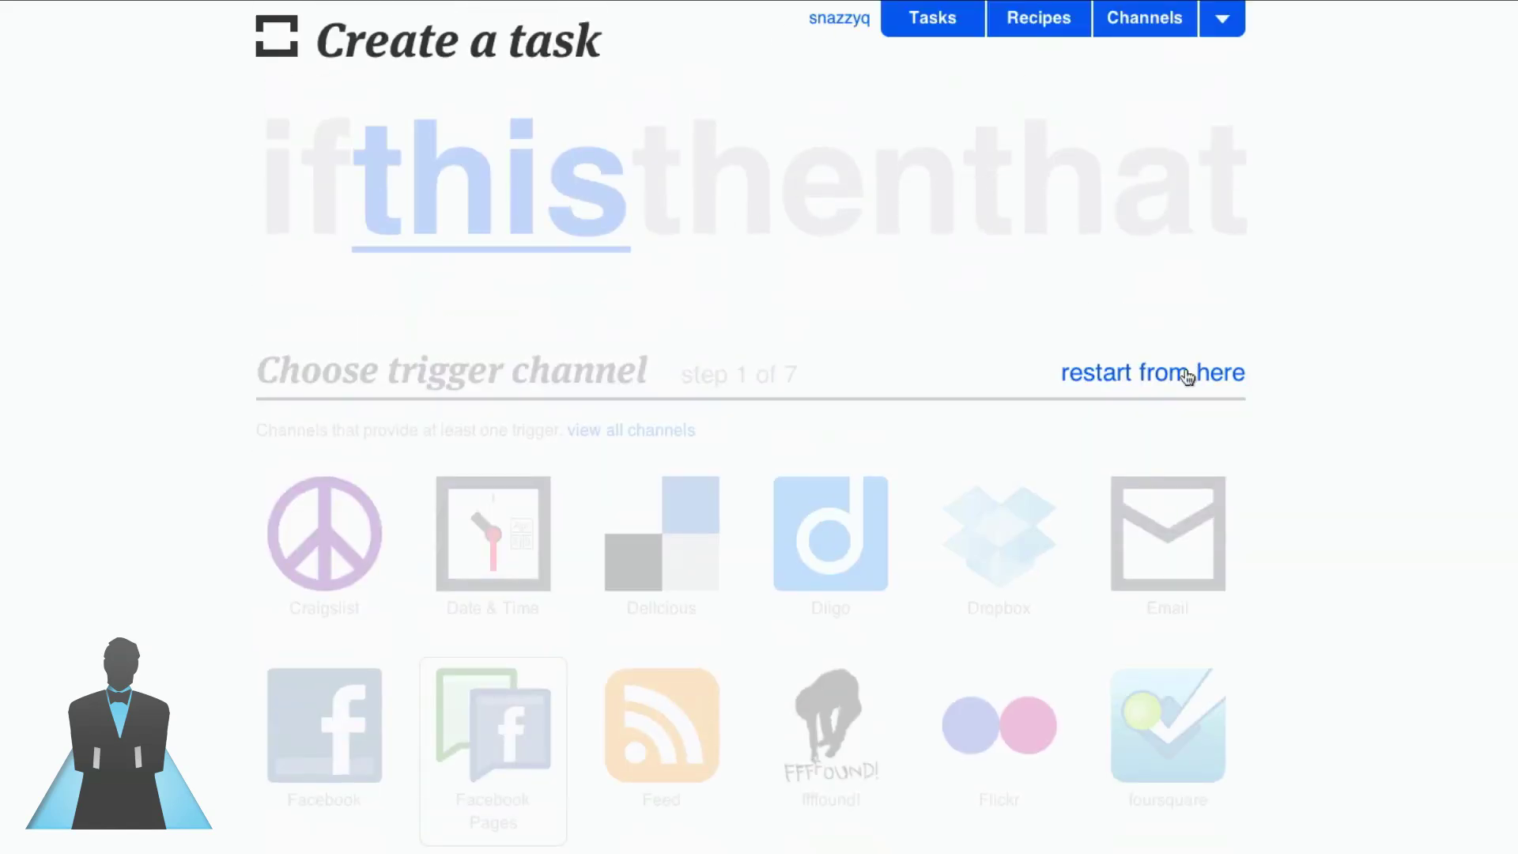
Set the trigger to Weather 'Current temperature drops below' 32 degrees
{"action": "left_click", "coordinate": [1187, 377]}
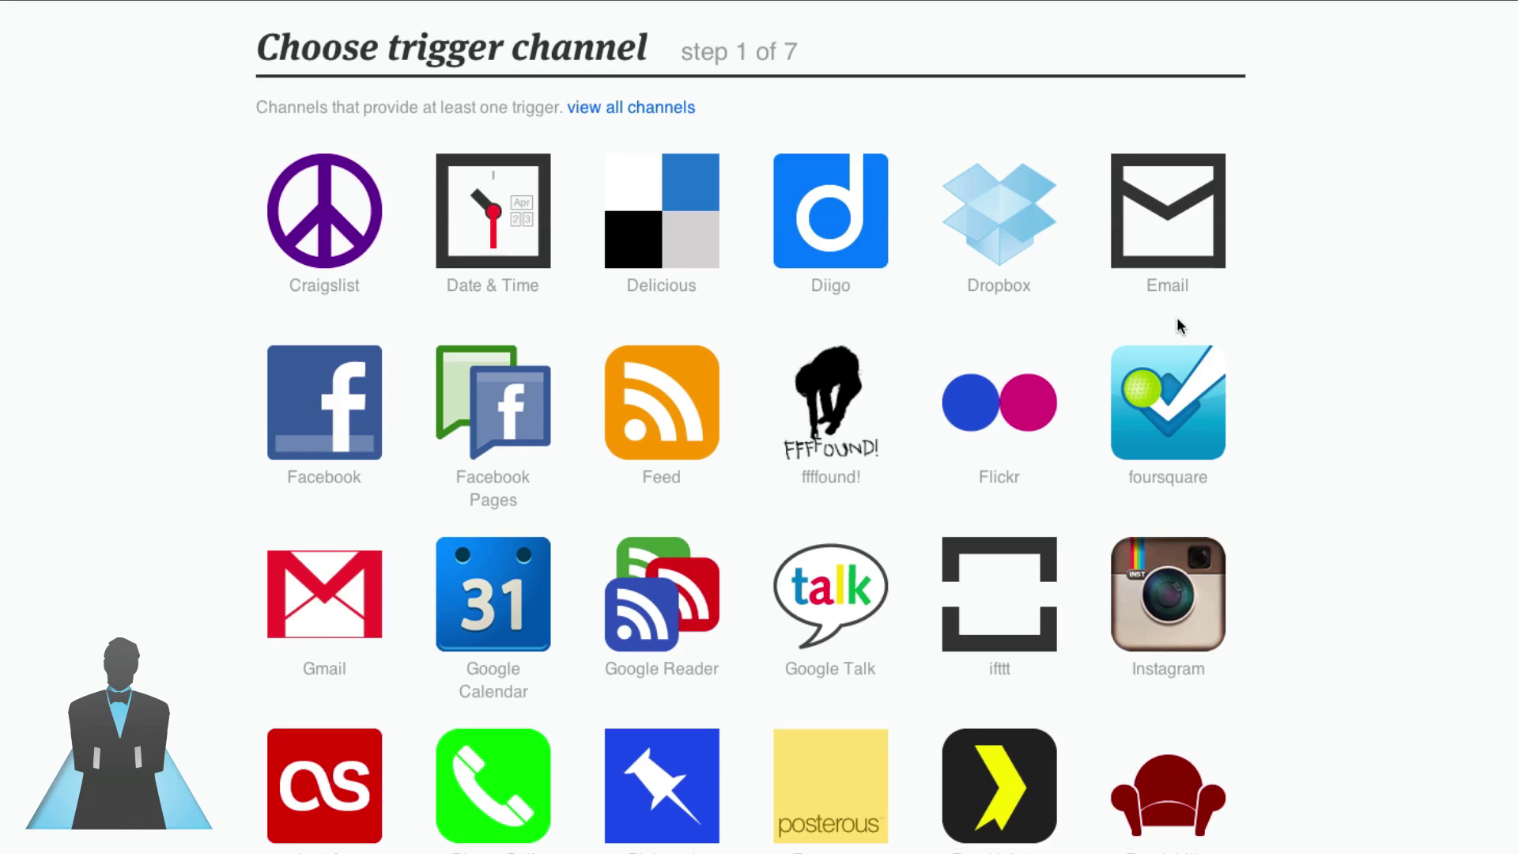
{"action": "key", "text": "ctrl+minus"}
{"action": "scroll", "coordinate": [922, 422], "scroll_direction": "down", "scroll_amount": 3}
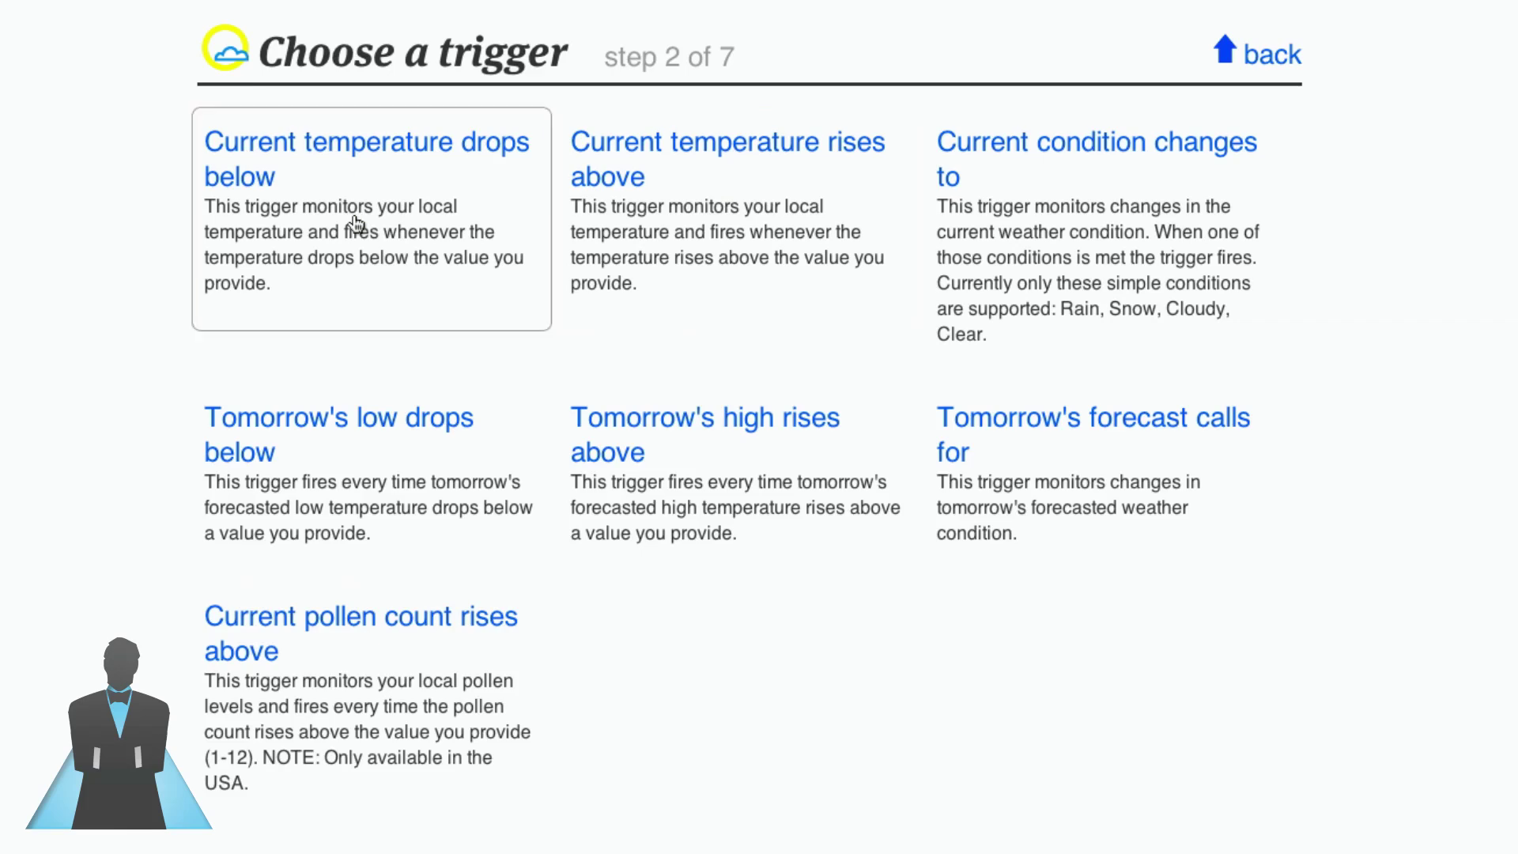
{"action": "left_click", "coordinate": [356, 233]}
{"action": "left_click", "coordinate": [378, 249]}
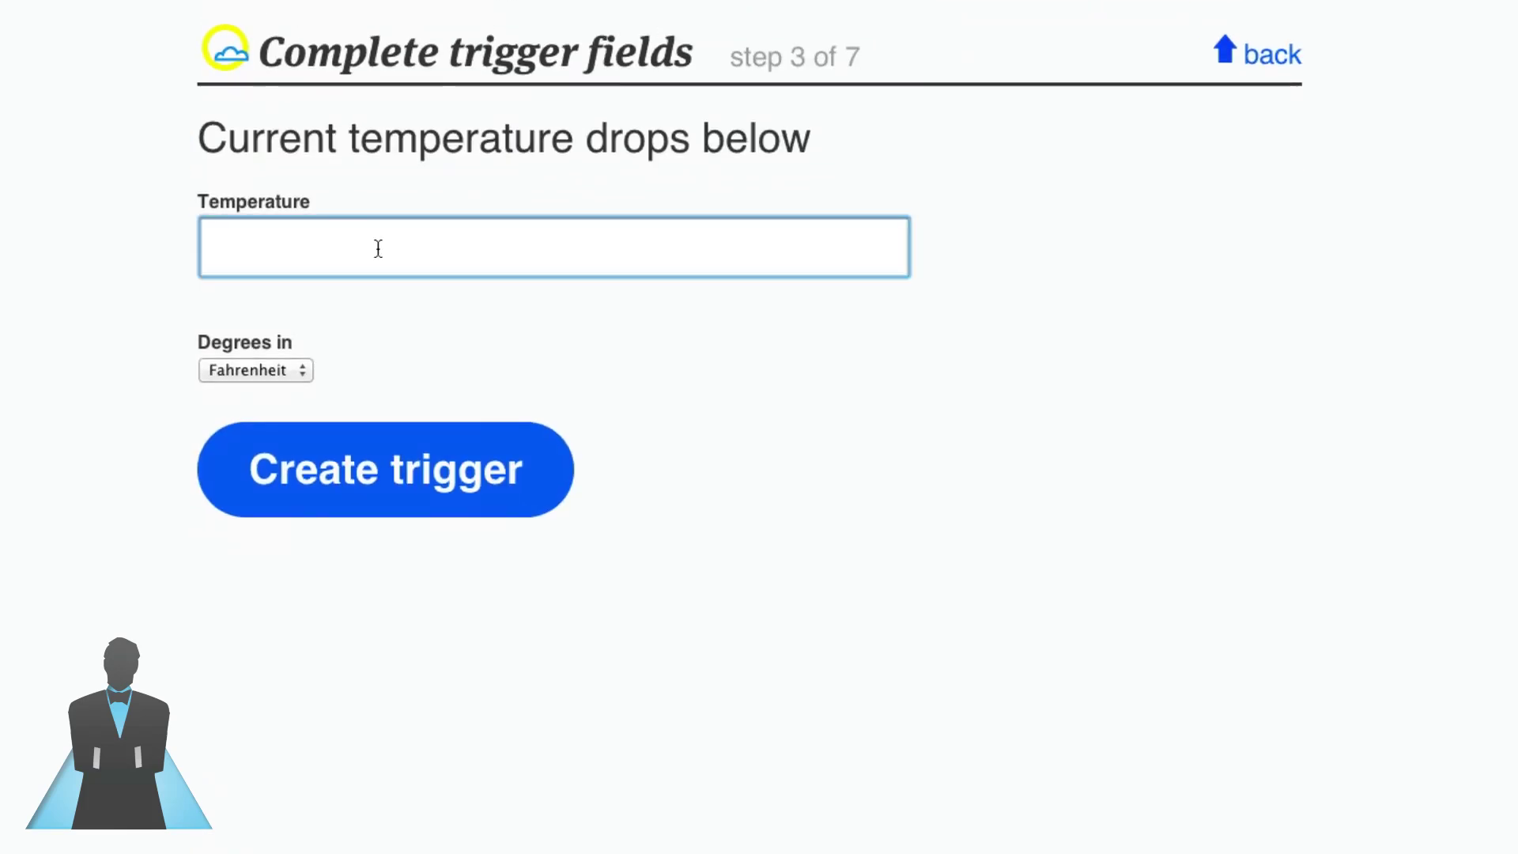
{"action": "type", "text": "32"}
{"action": "left_click", "coordinate": [417, 467]}
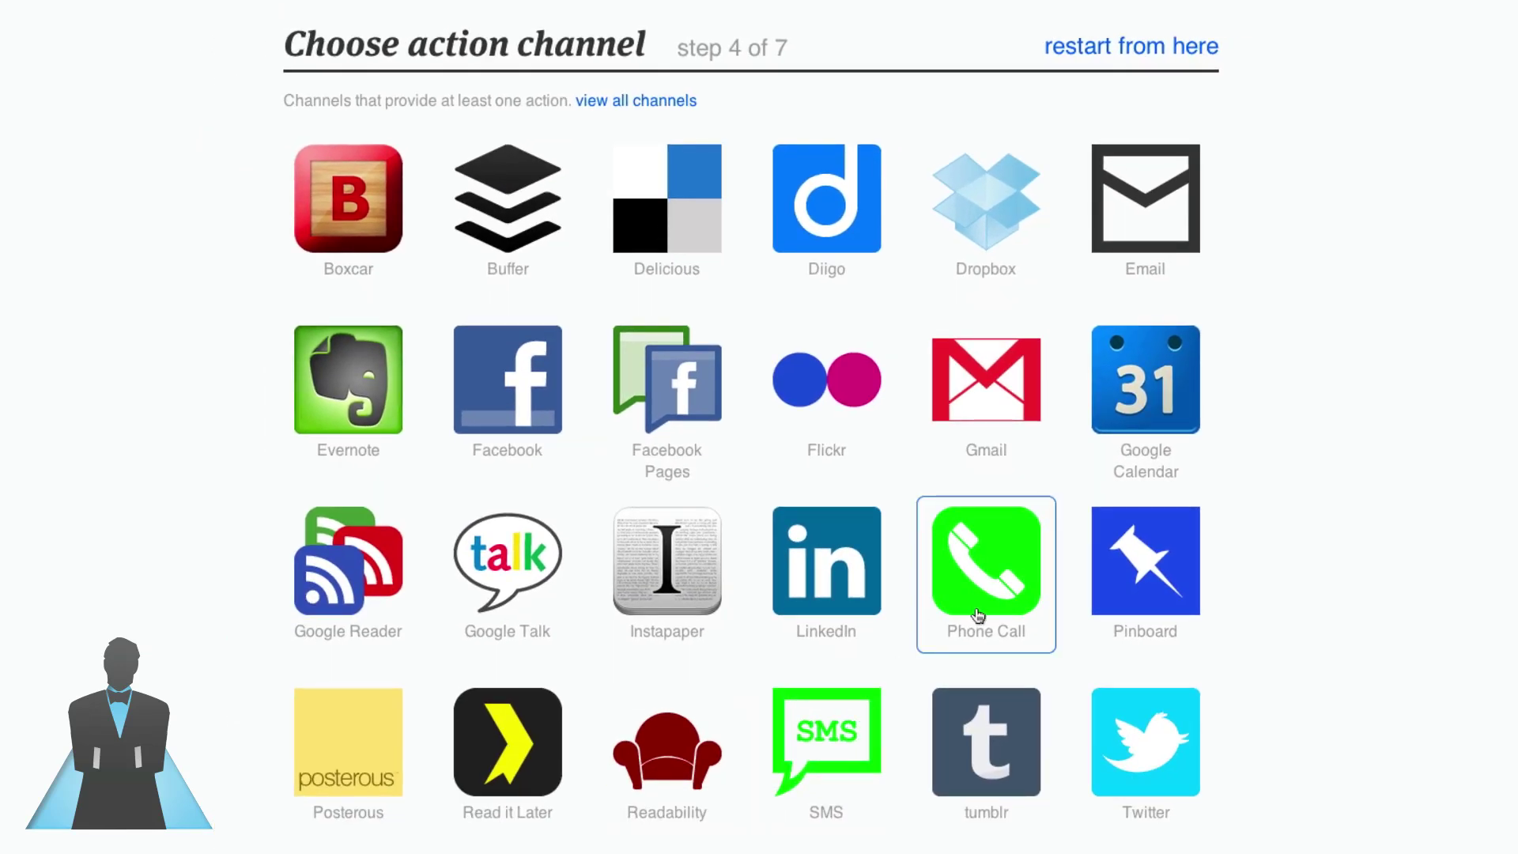
Add the SMS 'Send me a text message' action and create the task
{"action": "left_click", "coordinate": [814, 723]}
{"action": "left_click", "coordinate": [498, 149]}
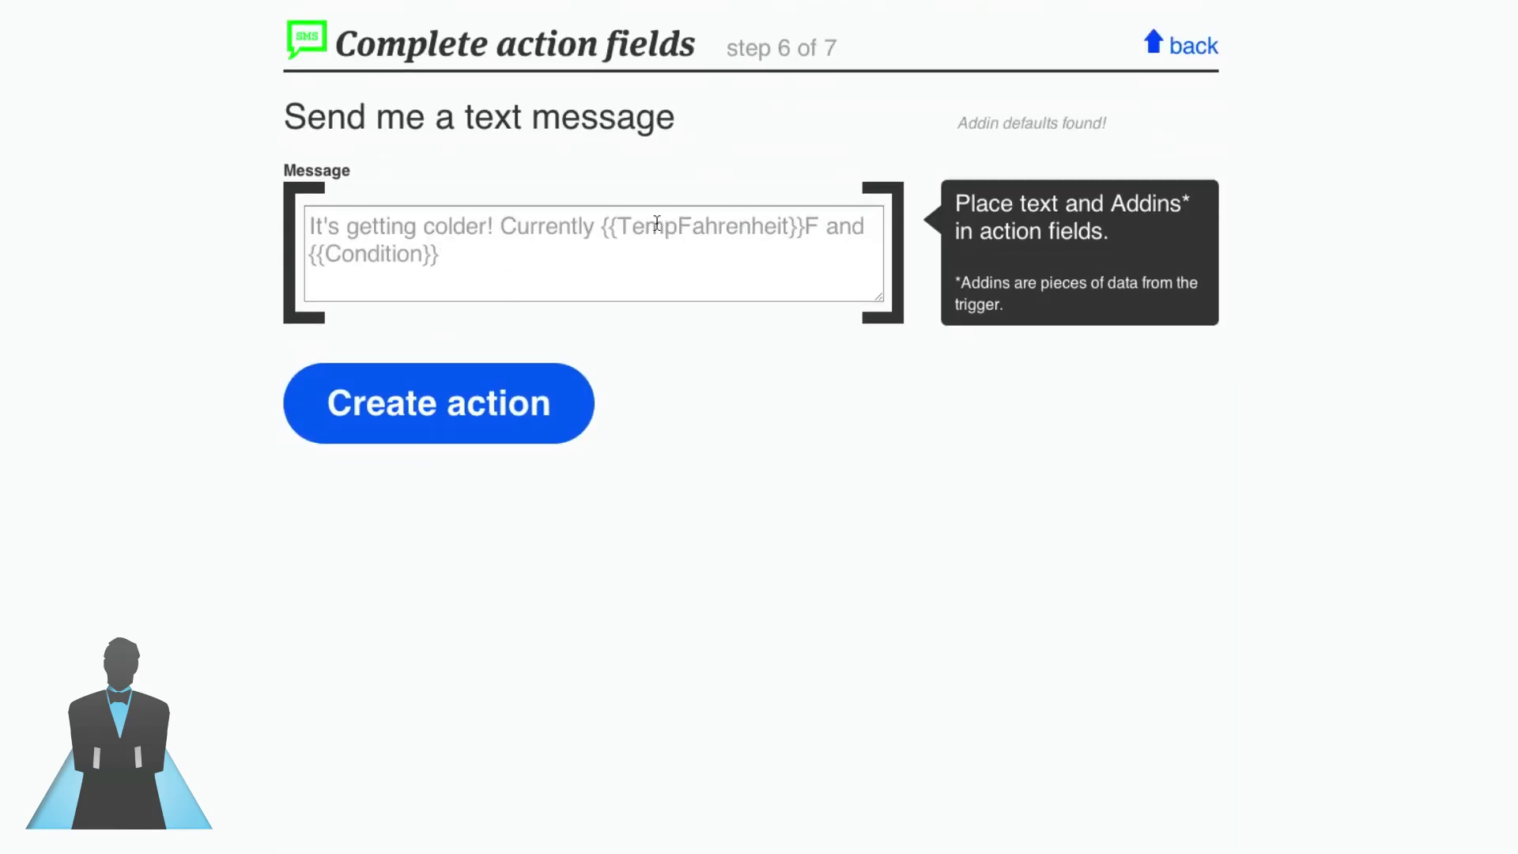
{"action": "left_click", "coordinate": [463, 411]}
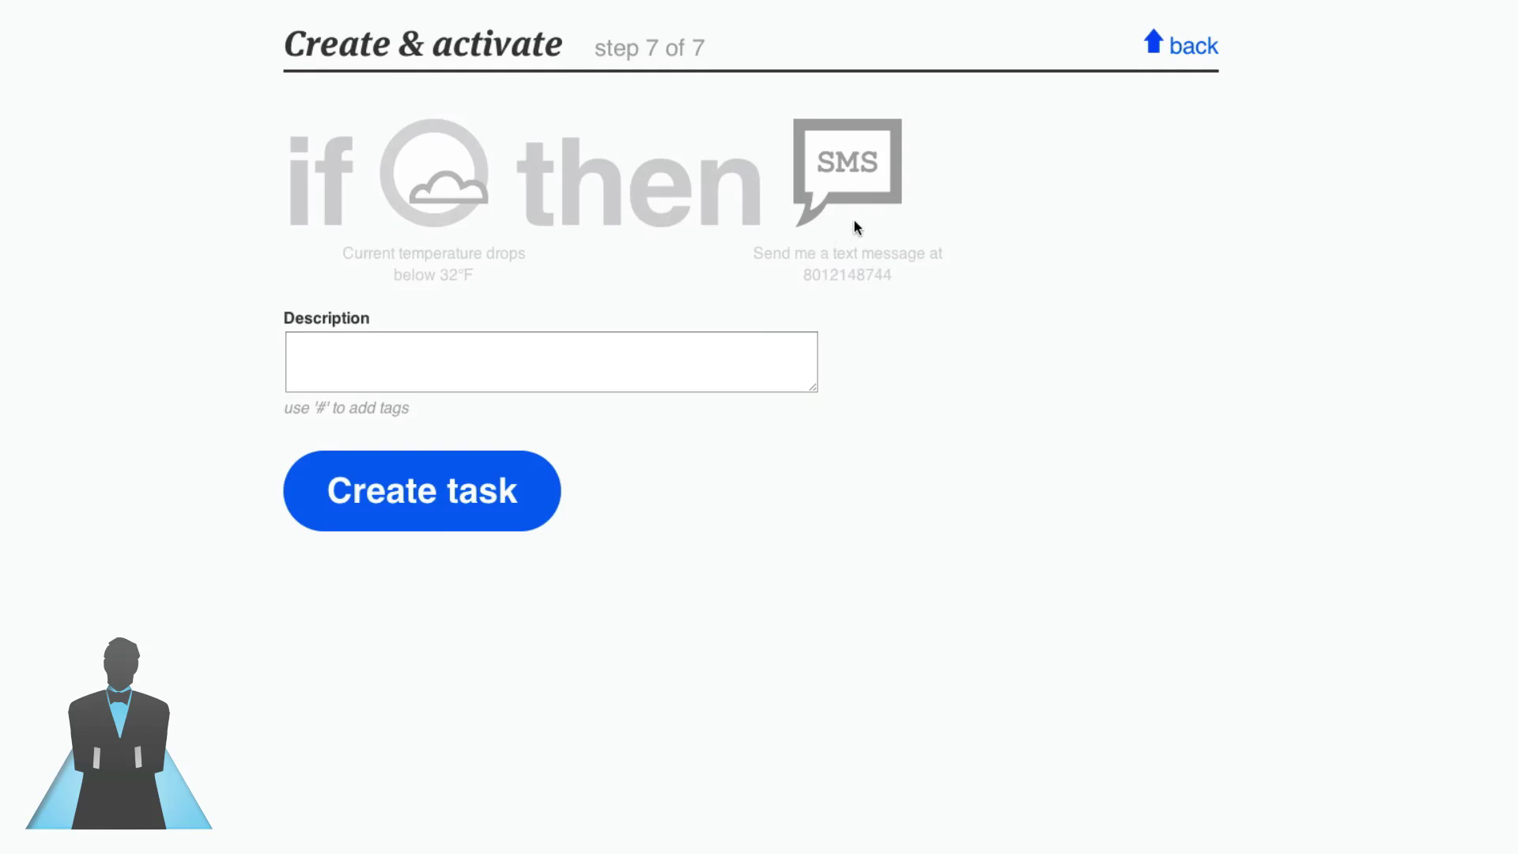
{"action": "left_click", "coordinate": [516, 517]}
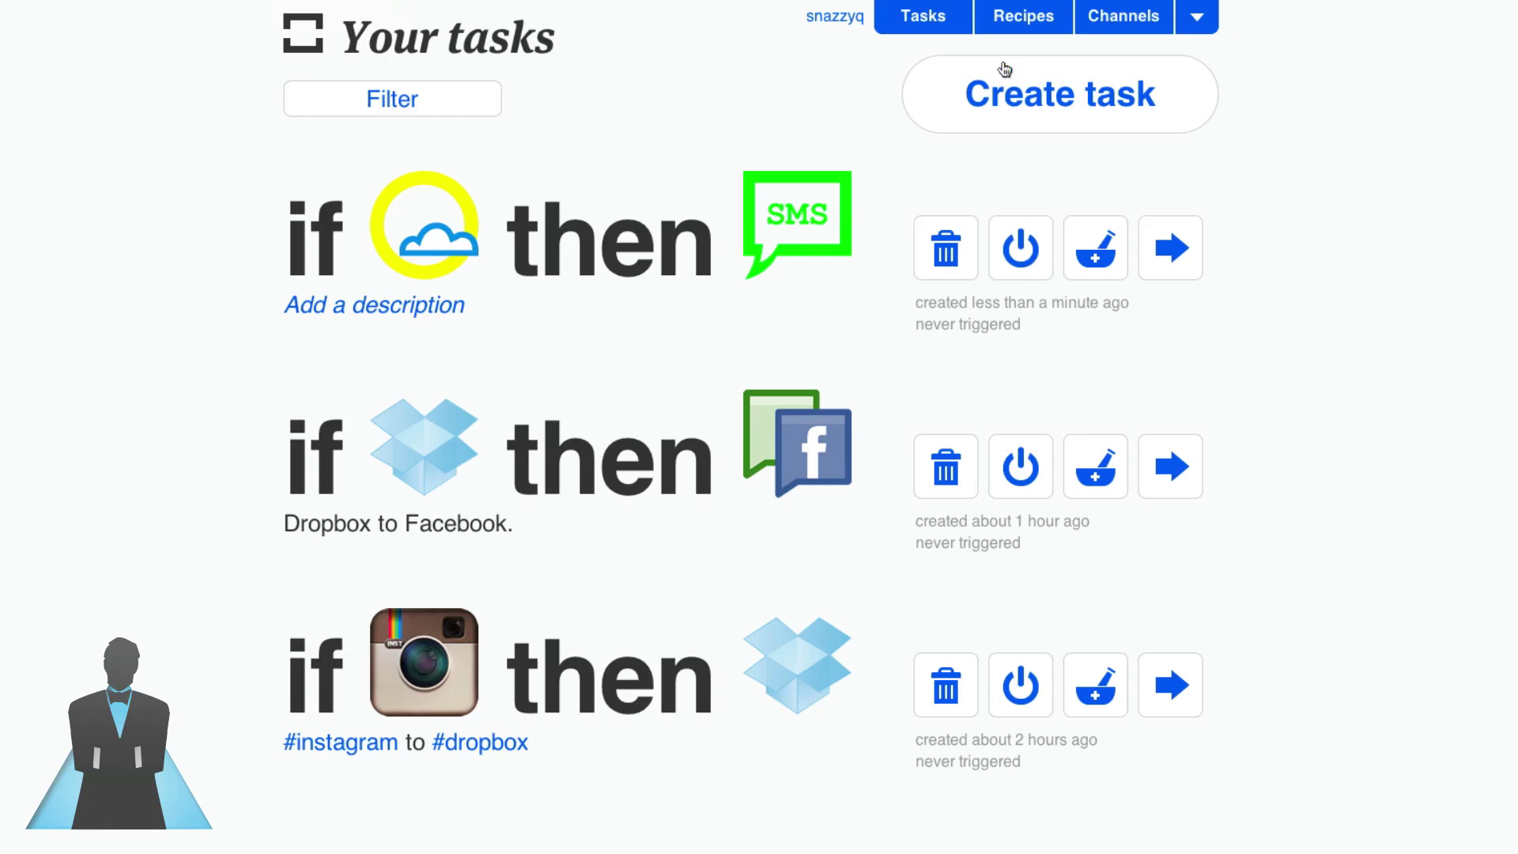
Browse the shared Recipes list, such as updating the Twitter picture from Facebook's
{"action": "left_click", "coordinate": [1017, 23]}
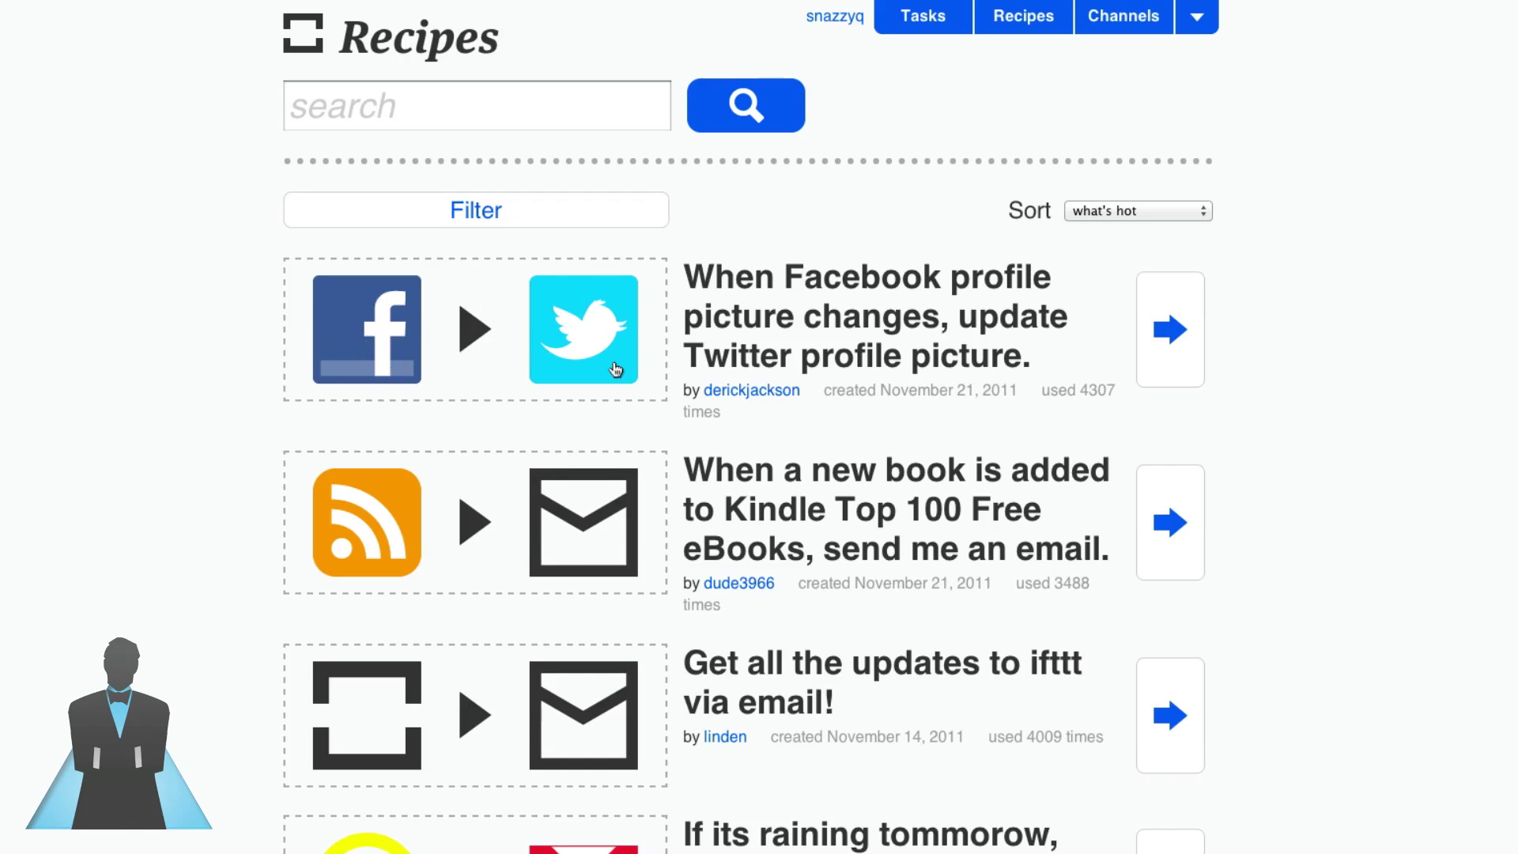
{"action": "scroll", "coordinate": [616, 369], "scroll_direction": "down", "scroll_amount": 3}
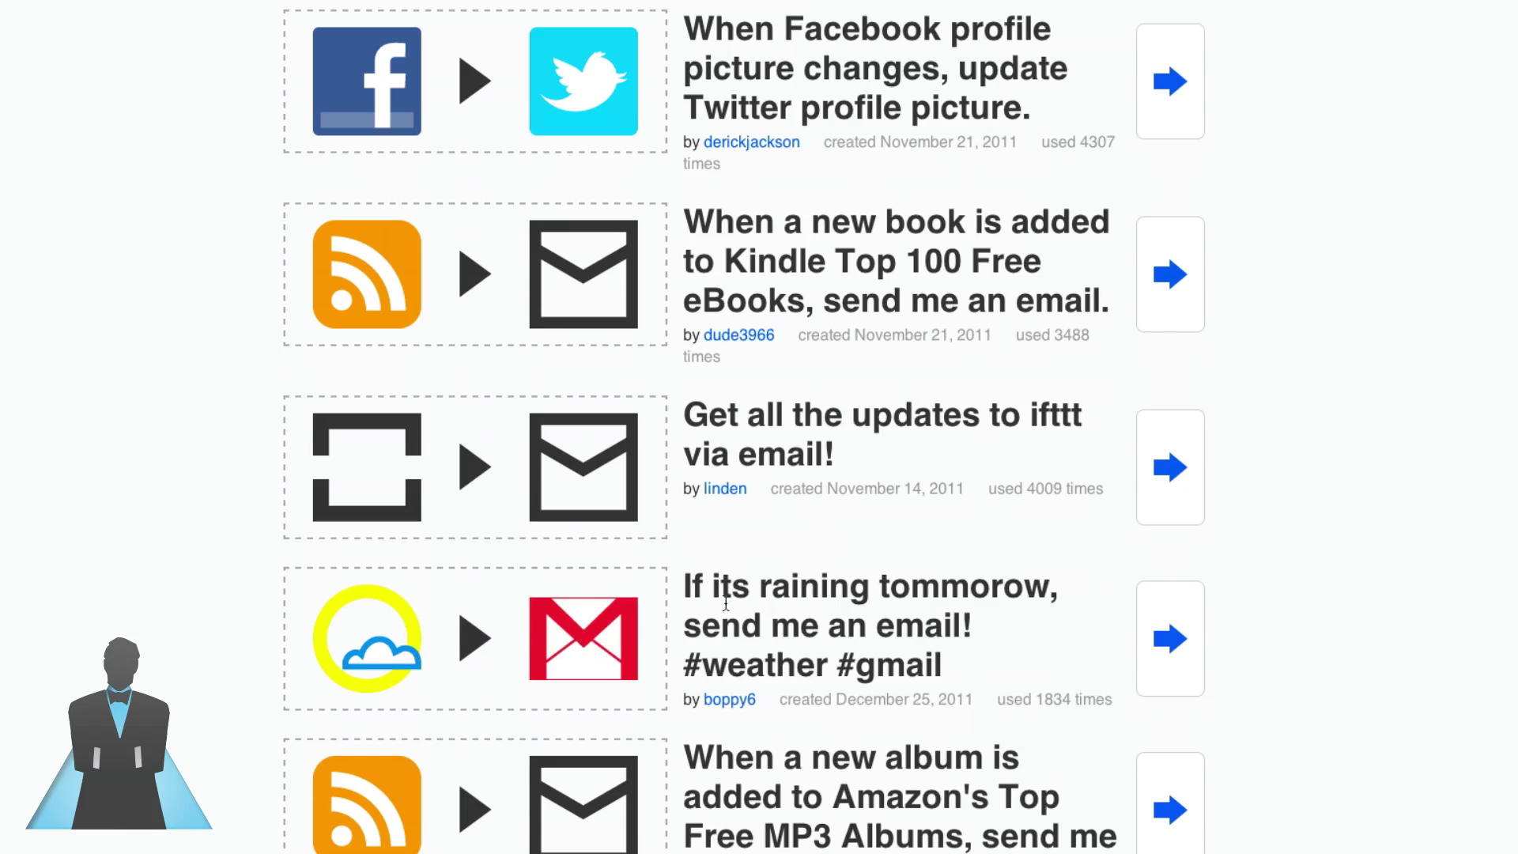
{"action": "scroll", "coordinate": [887, 578], "scroll_direction": "down", "scroll_amount": 5}
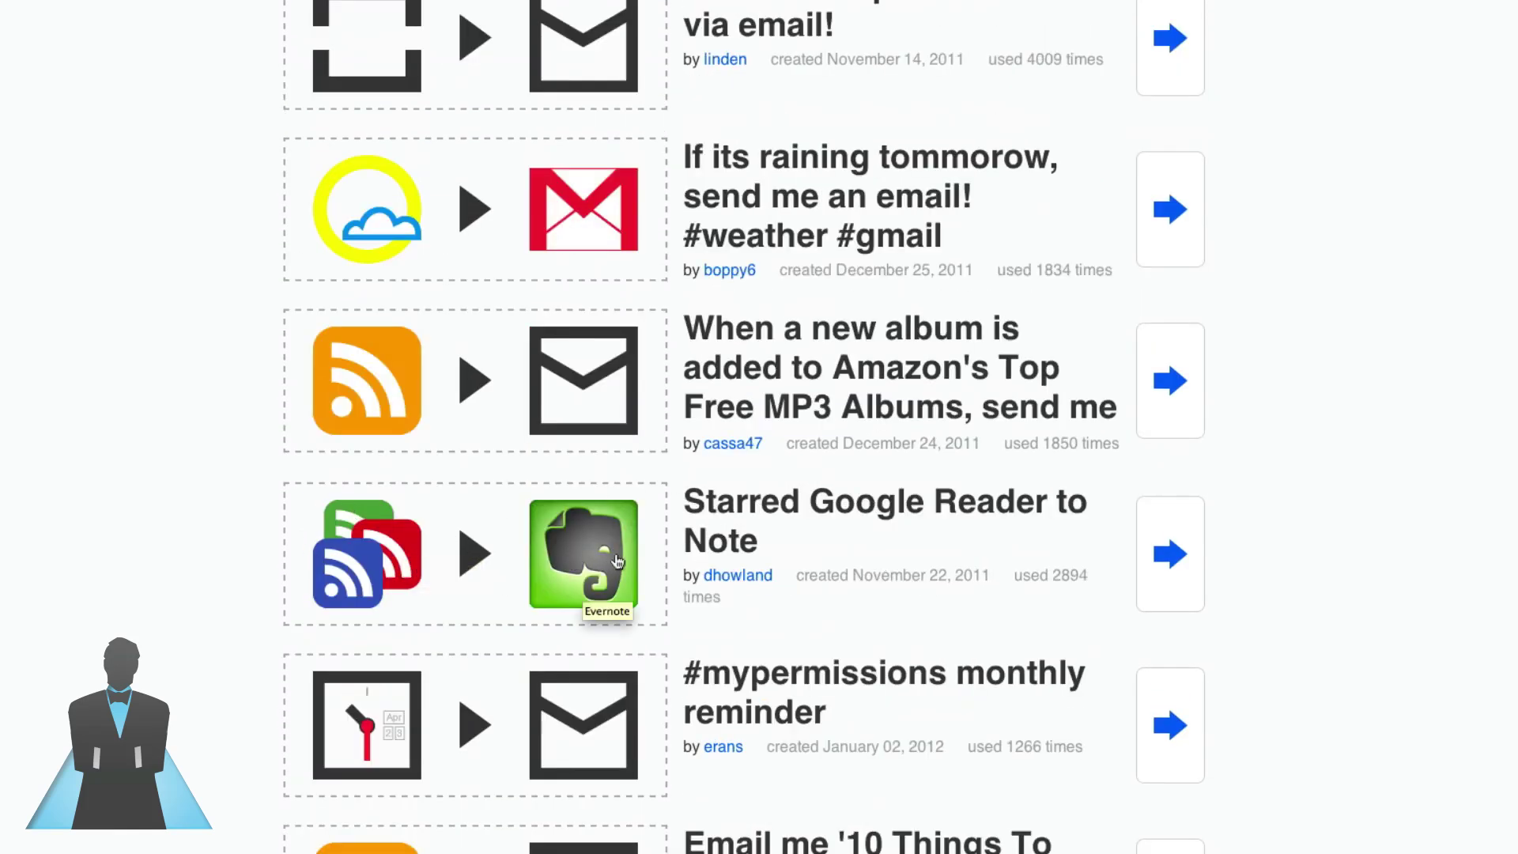
{"action": "scroll", "coordinate": [642, 603], "scroll_direction": "down", "scroll_amount": 2}
{"action": "scroll", "coordinate": [642, 603], "scroll_direction": "down", "scroll_amount": 3}
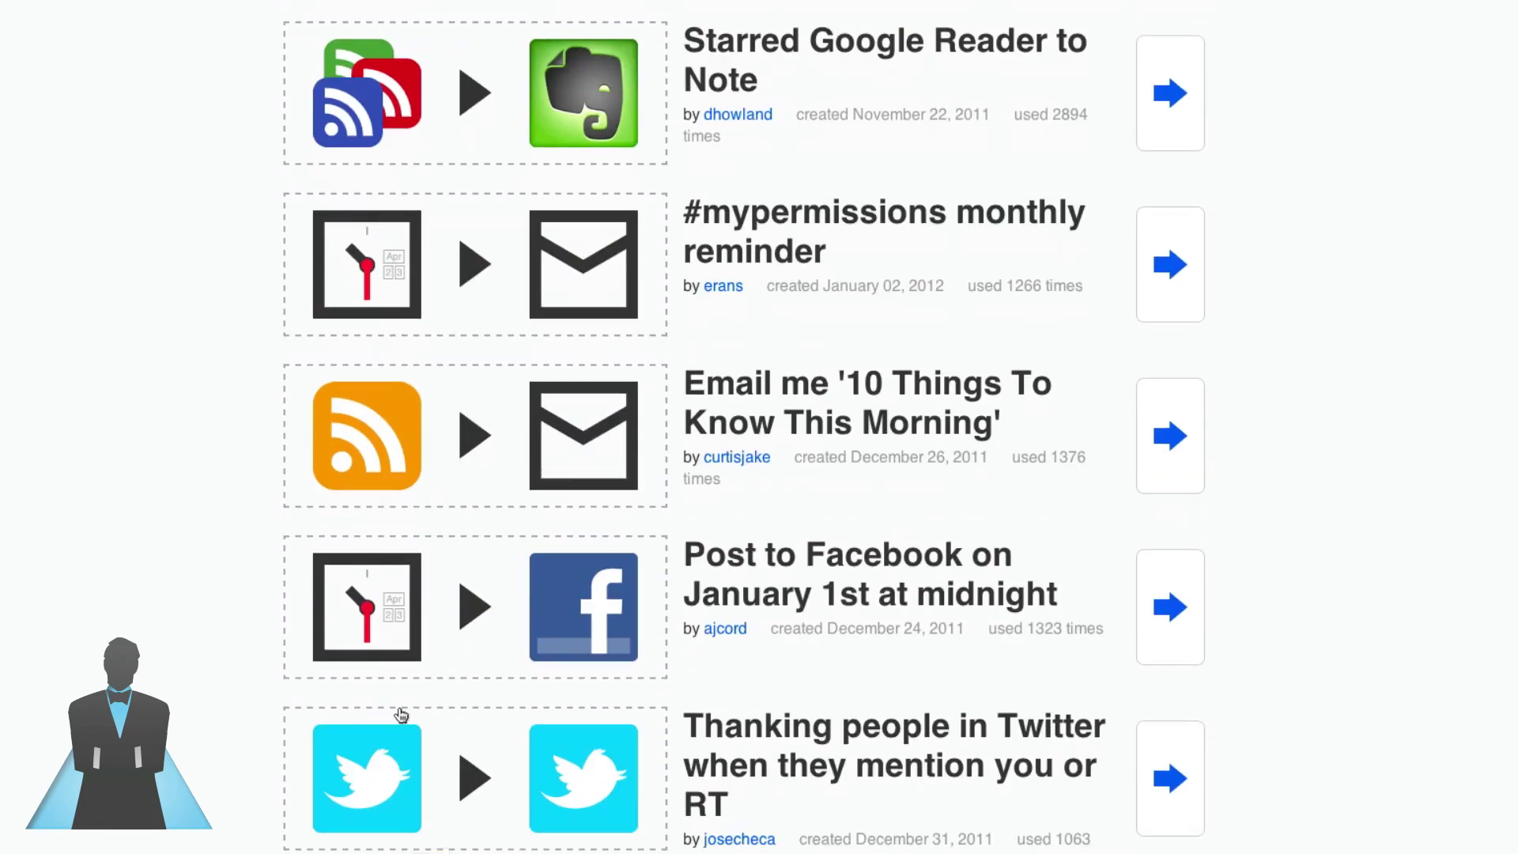
{"action": "scroll", "coordinate": [473, 769], "scroll_direction": "down", "scroll_amount": 1}
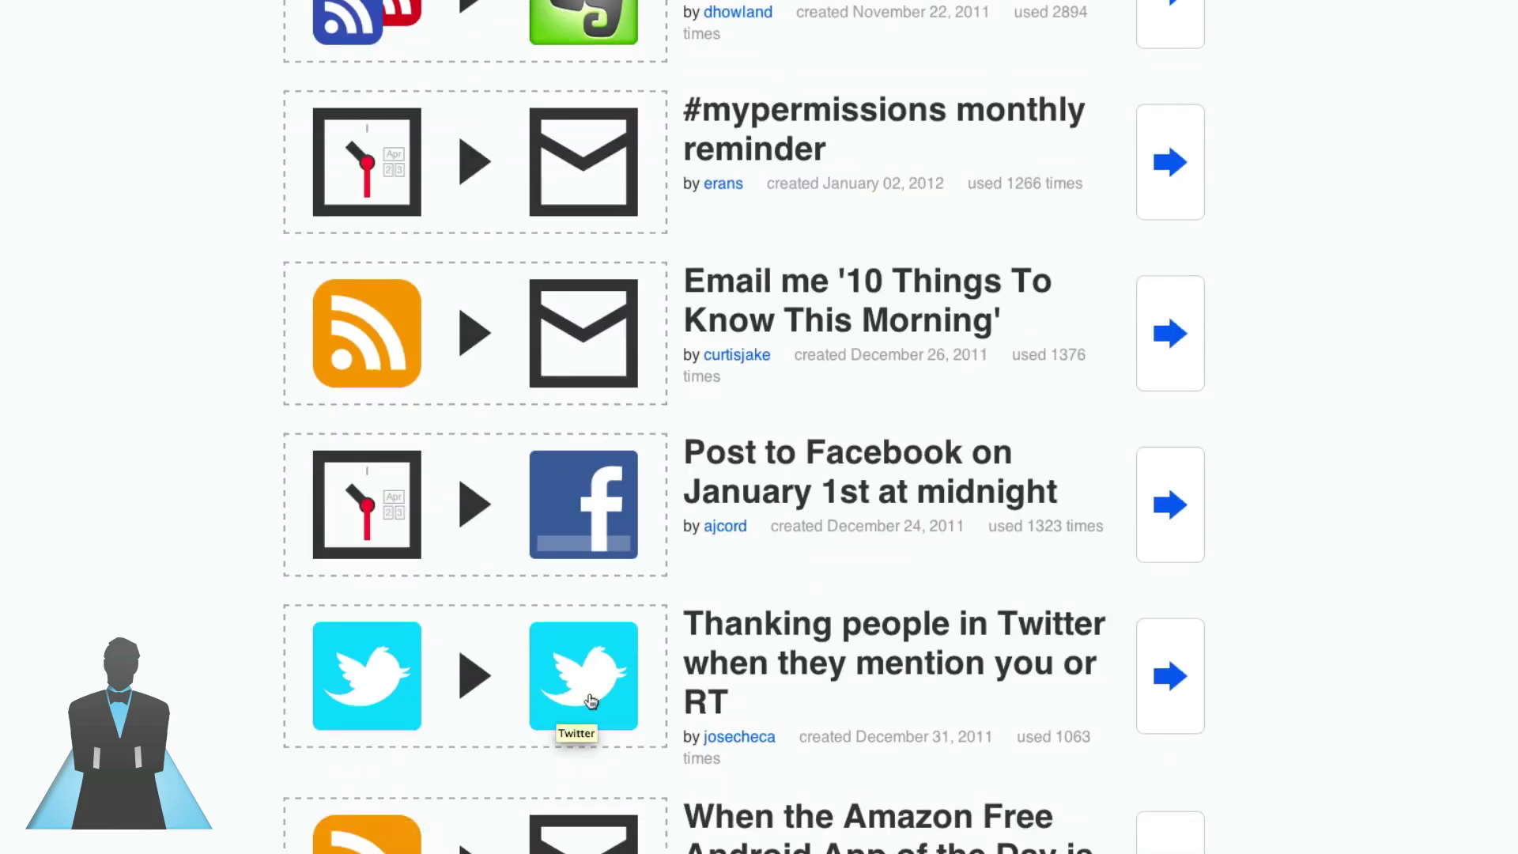
{"action": "scroll", "coordinate": [636, 685], "scroll_direction": "down", "scroll_amount": 4}
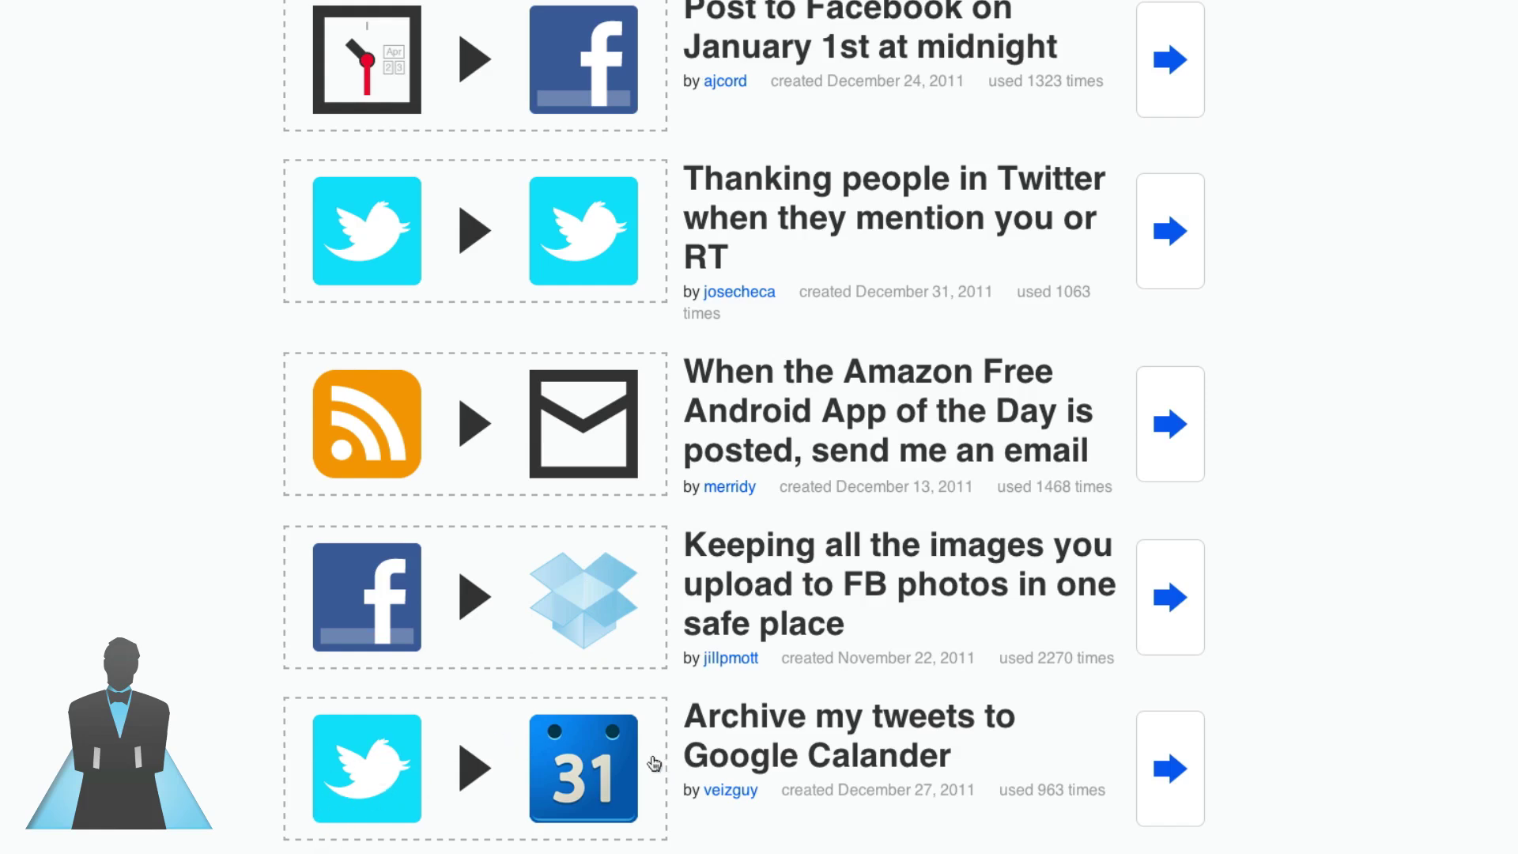
{"action": "scroll", "coordinate": [624, 771], "scroll_direction": "down", "scroll_amount": 2}
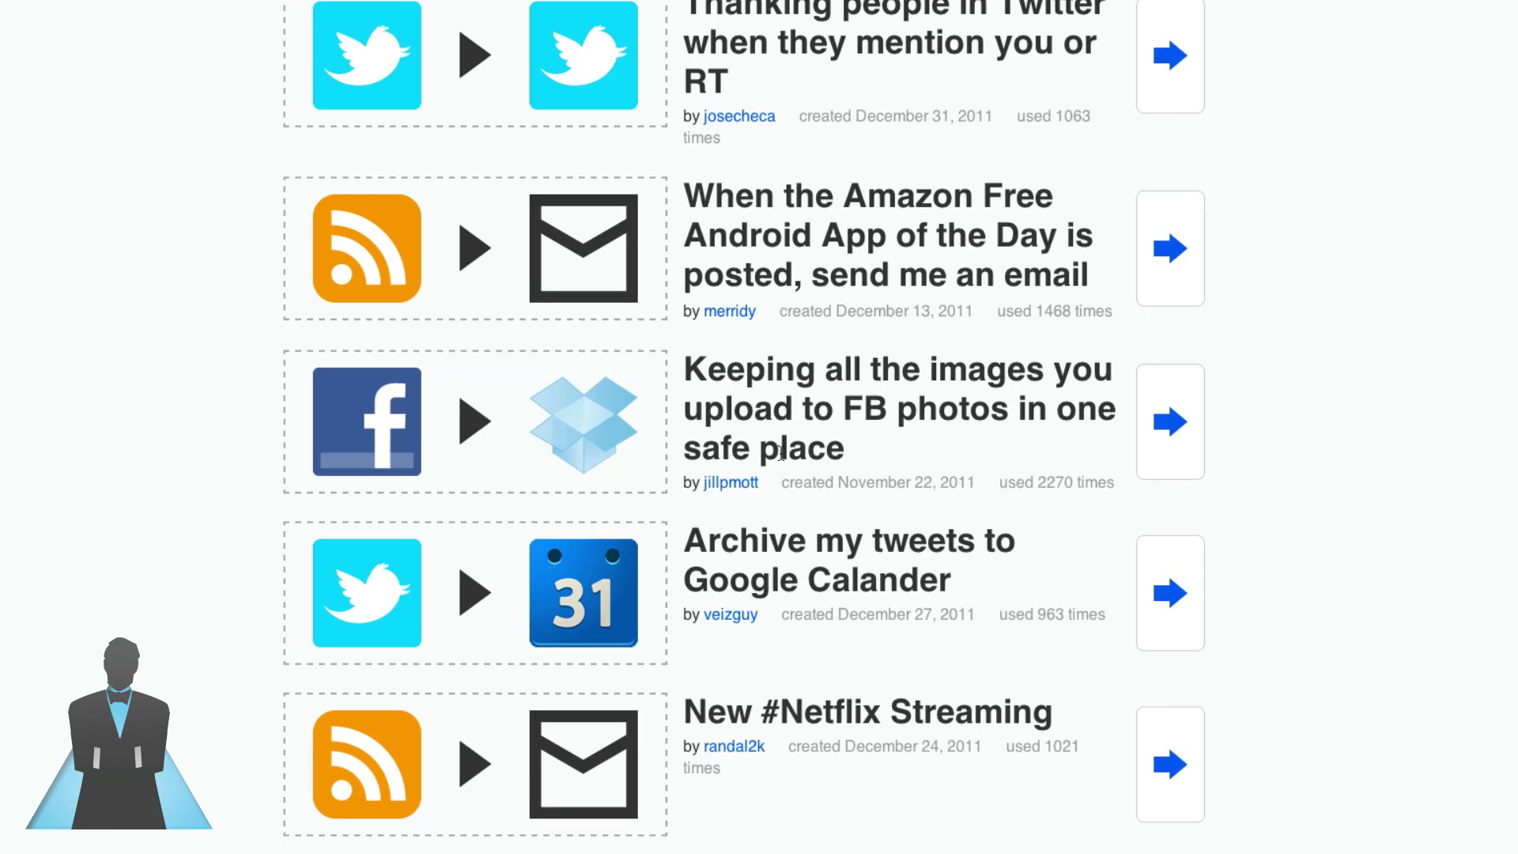
{"action": "scroll", "coordinate": [678, 473], "scroll_direction": "up", "scroll_amount": 10}
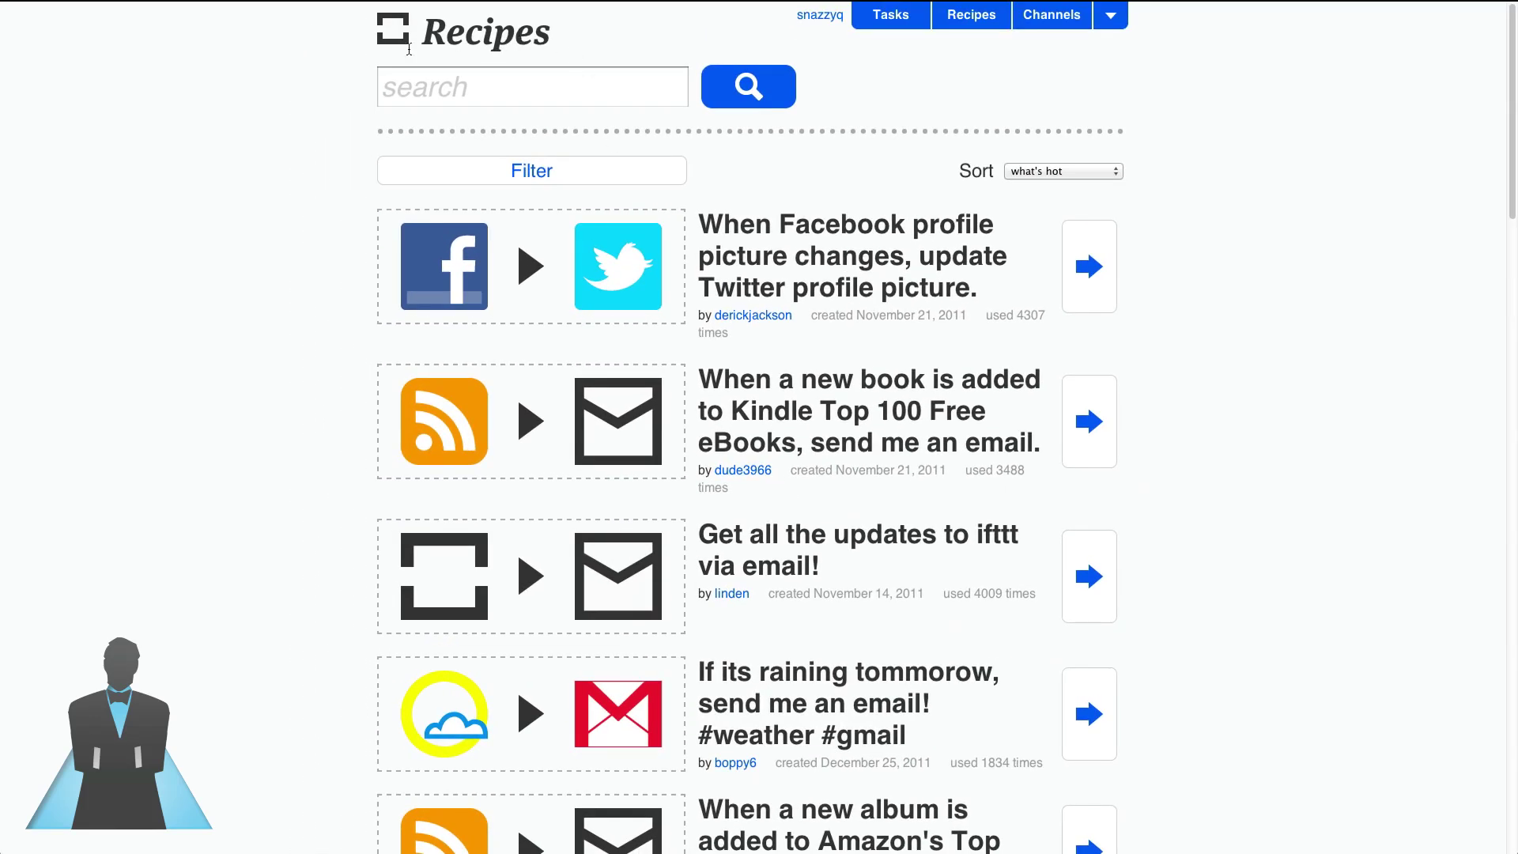